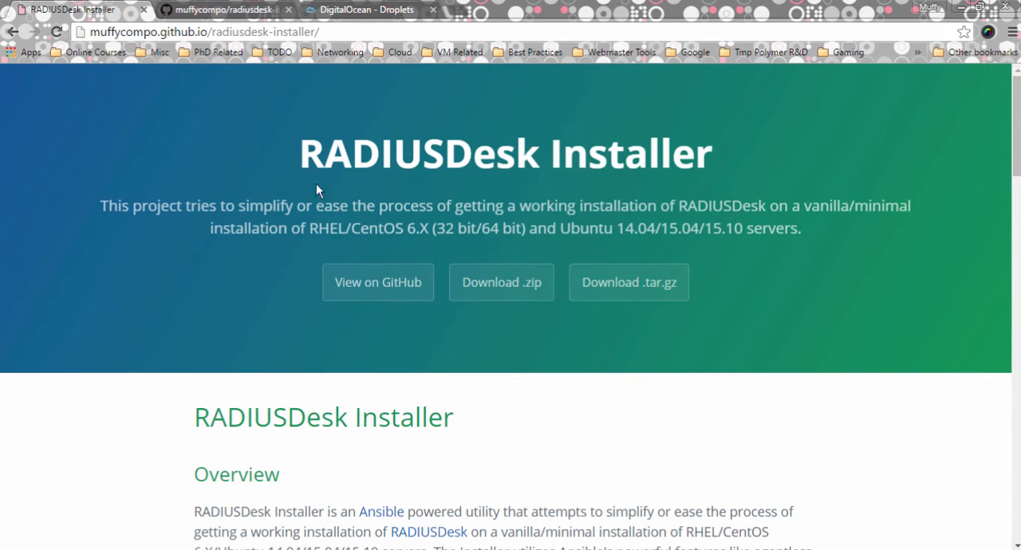
pyautogui.scroll(-2, 303, 342)
pyautogui.scroll(2, 287, 327)
pyautogui.scroll(-3, 367, 240)
pyautogui.scroll(-2, 351, 319)
pyautogui.scroll(-1, 263, 319)
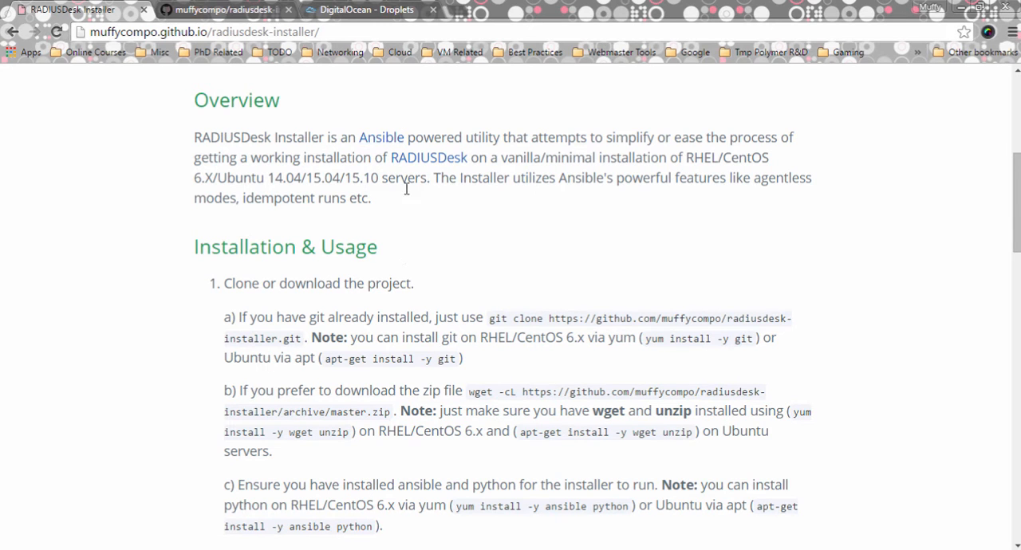
pyautogui.scroll(-2, 386, 408)
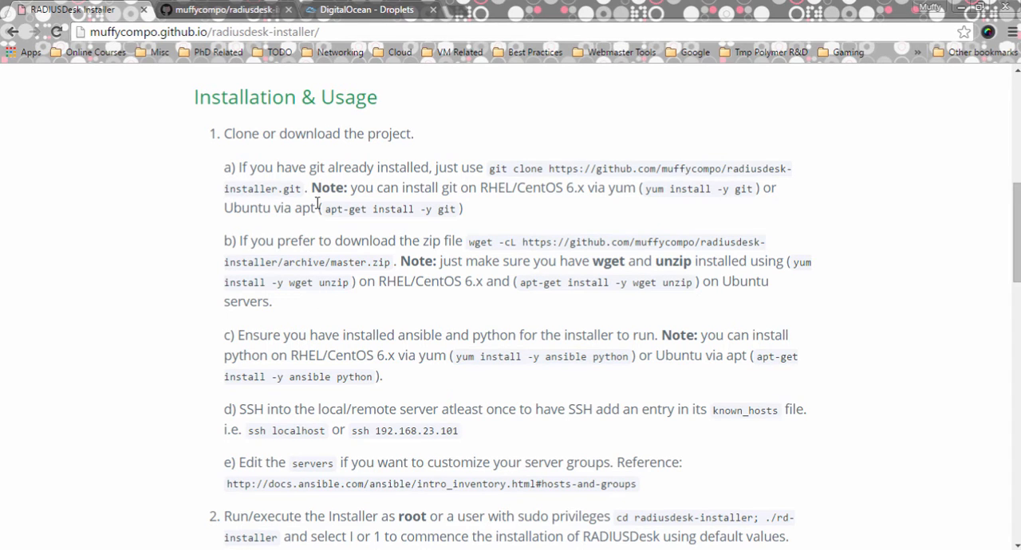
# - Switch to the DigitalOcean Droplets page to look over the two droplets
pyautogui.click(351, 10)
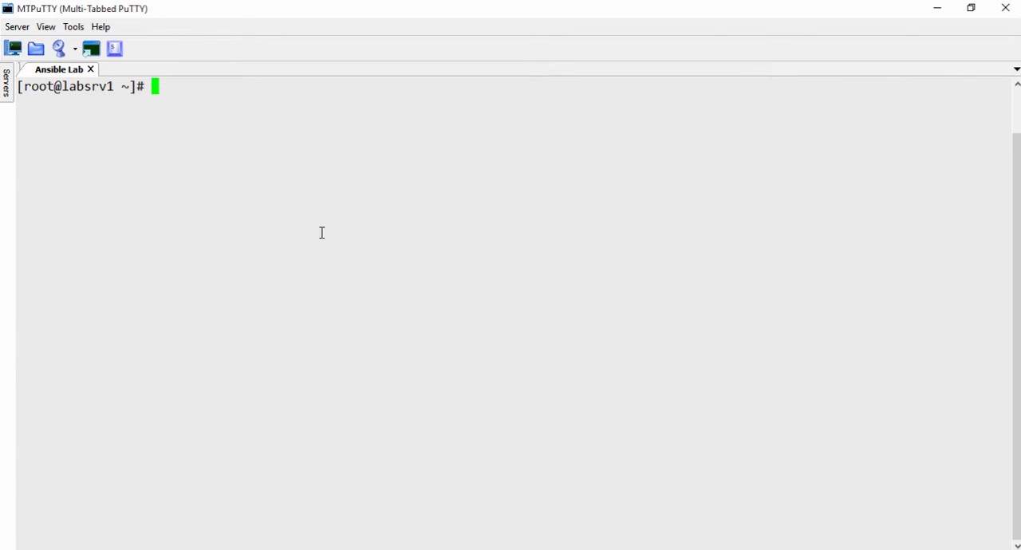
# - SSH as root to 159.203.168.187 copied from Notepad++, accepting its host key
pyautogui.hotkey('alt', 'Tab')
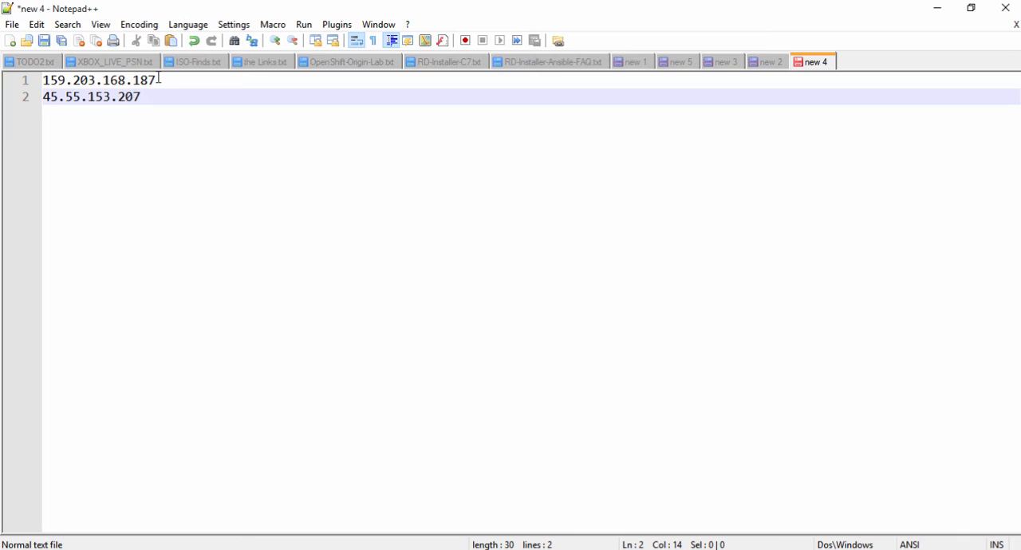
pyautogui.moveTo(157, 80); pyautogui.dragTo(42, 80)
pyautogui.hotkey('ctrl', 'c')
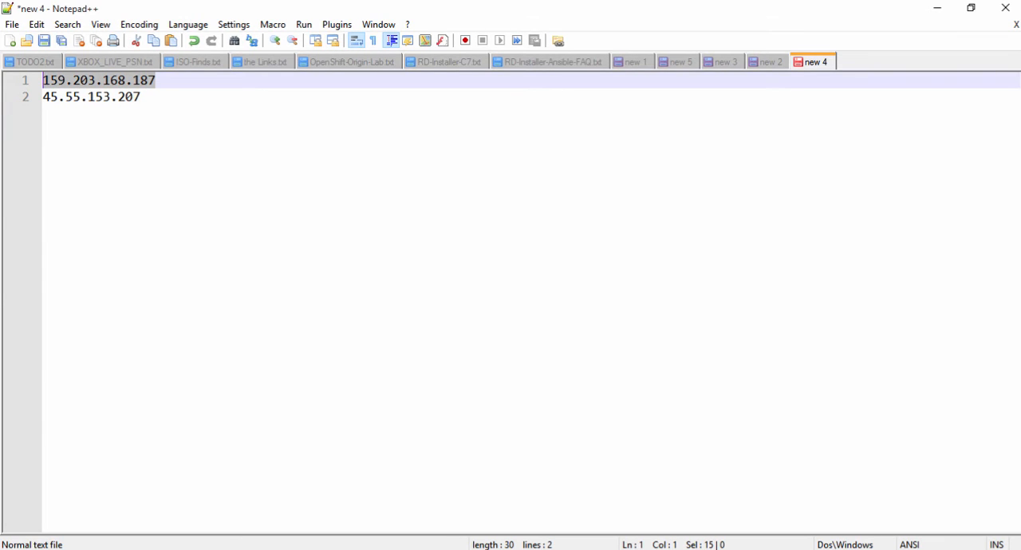
pyautogui.hotkey('alt', 'Tab')
pyautogui.write('ssh ')
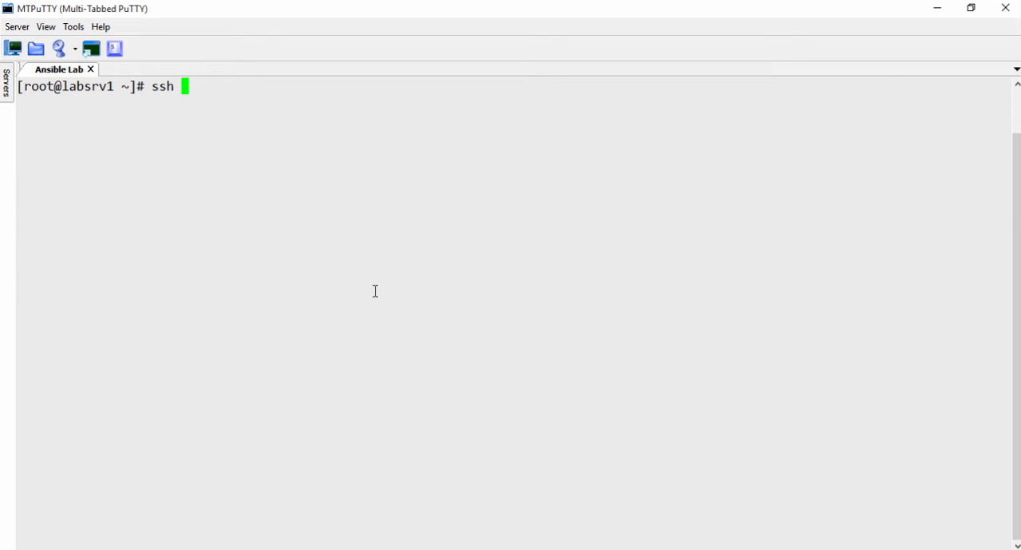
pyautogui.write('root @')
pyautogui.press('BackSpace')
pyautogui.press('BackSpace')
pyautogui.press('BackSpace')
pyautogui.write('t')
pyautogui.write('@159.203.168.187')
pyautogui.press('Return')
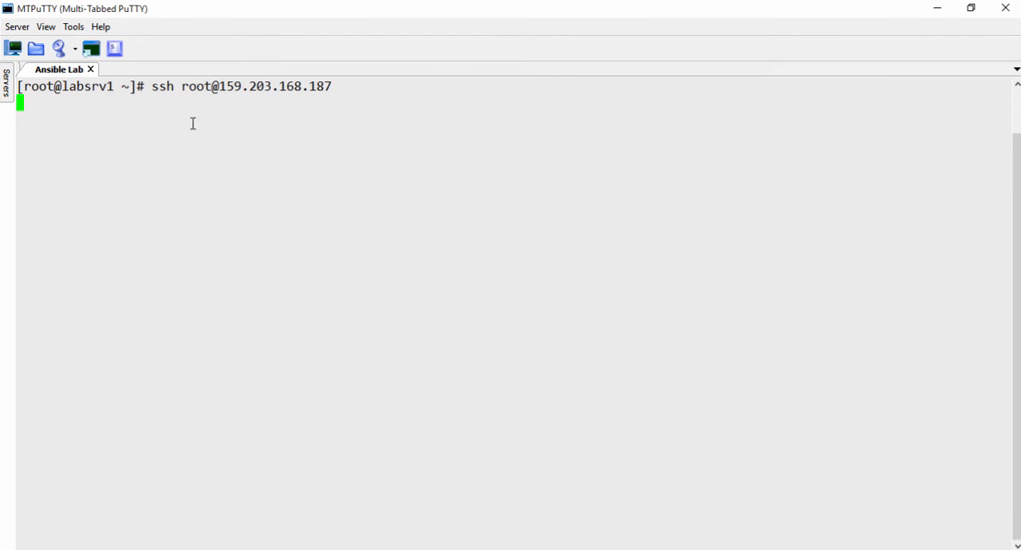
pyautogui.write('yes')
pyautogui.press('Return')
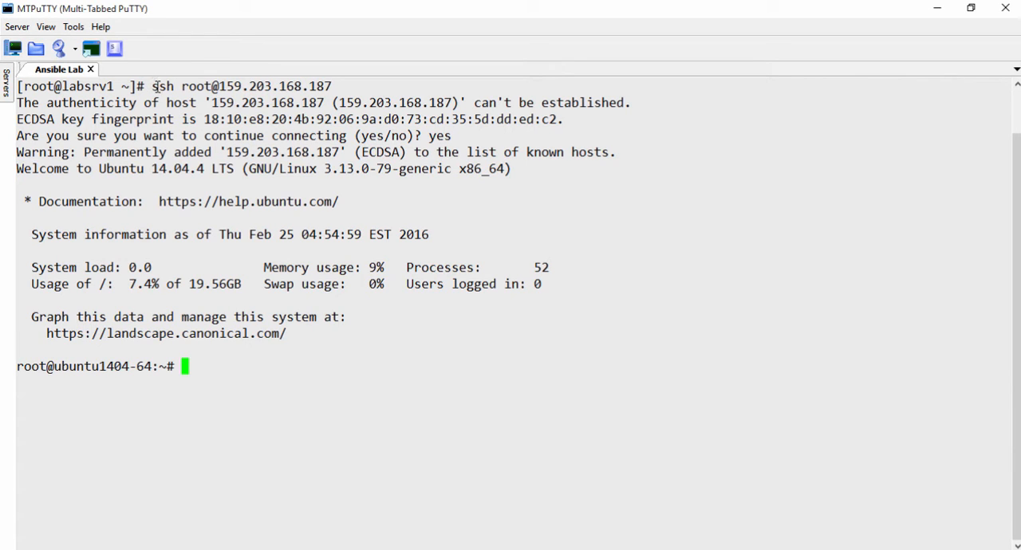
# - Point out the ssh command, then exit the first droplet
pyautogui.moveTo(152, 86); pyautogui.dragTo(330, 86)
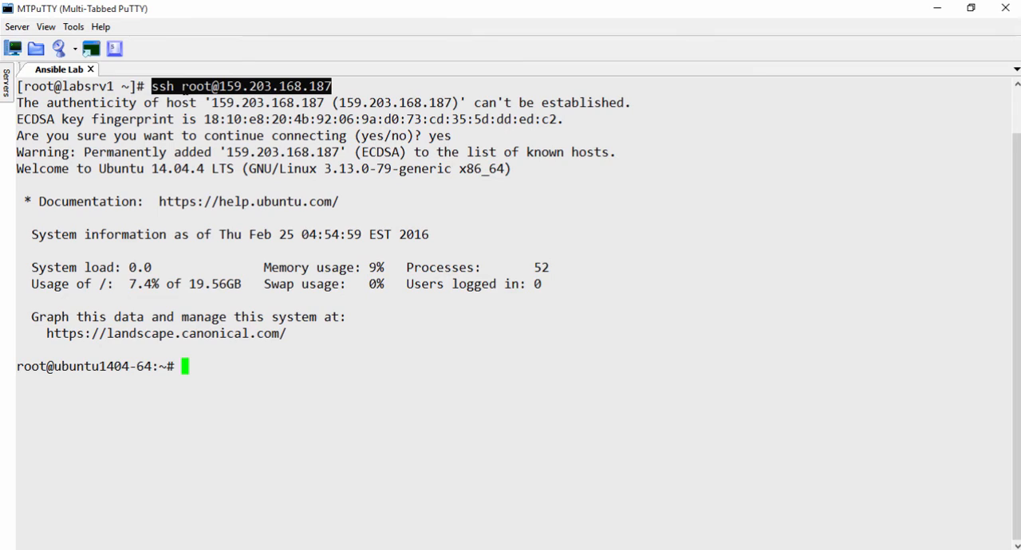
pyautogui.click(186, 88)
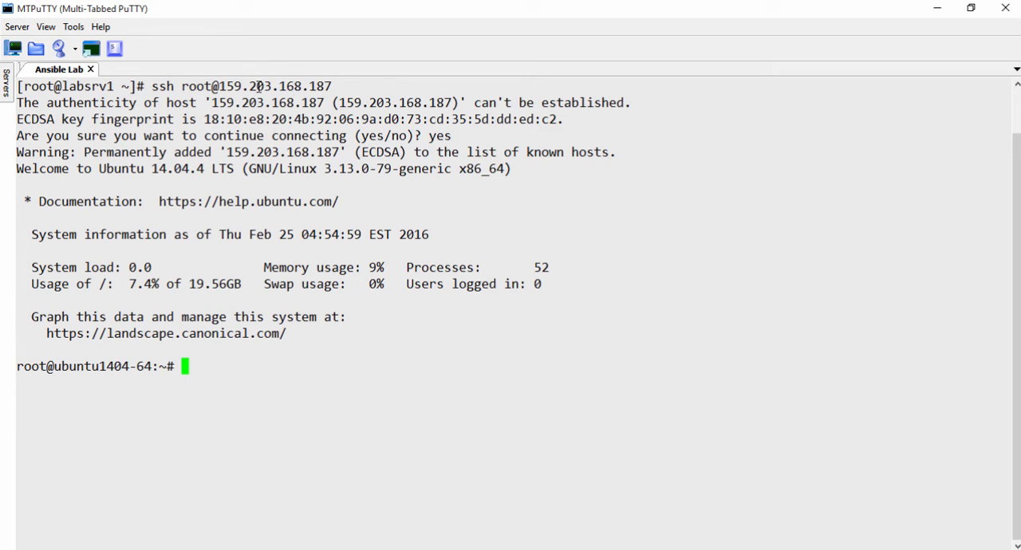
pyautogui.doubleClick(160, 87)
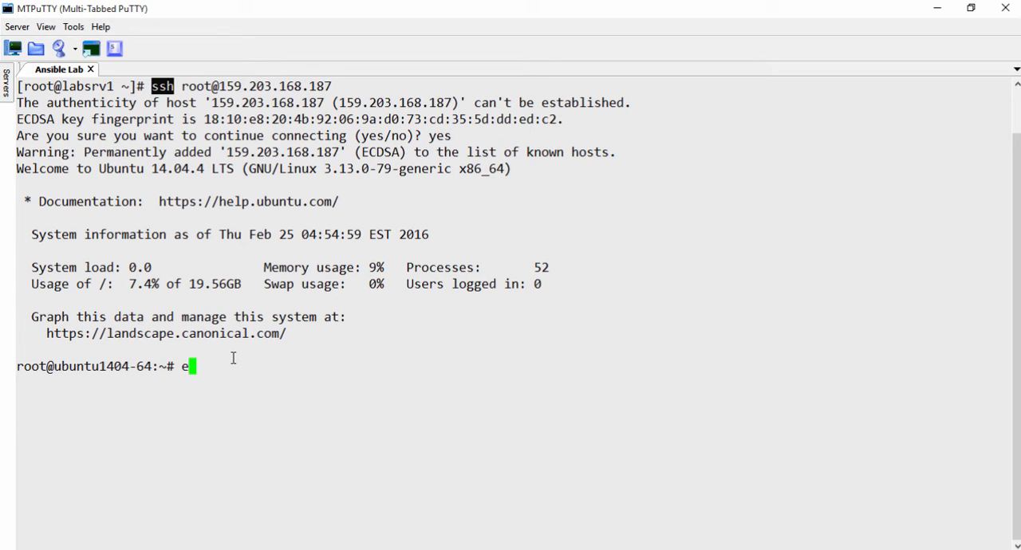
pyautogui.write('exit')
pyautogui.press('Return')
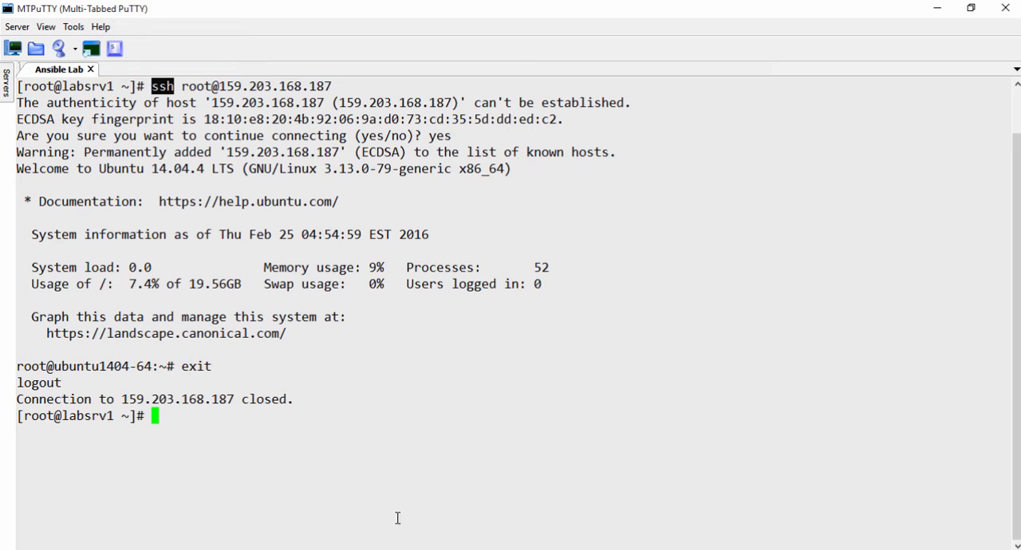
# - SSH to 45.55.153.207, accept its host key, exit, and clear the terminal
pyautogui.hotkey('alt', 'Tab')
pyautogui.click(147, 96)
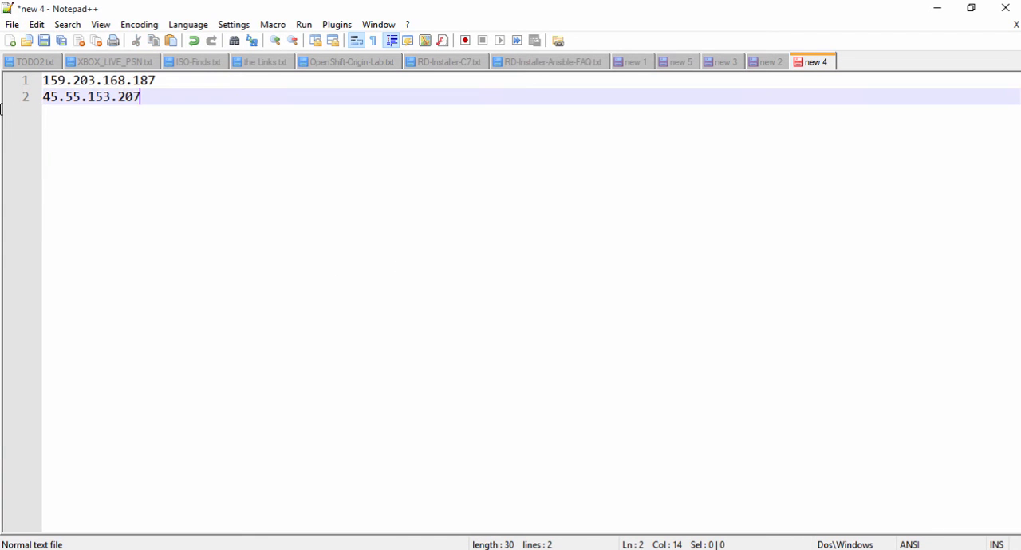
pyautogui.moveTo(142, 96); pyautogui.dragTo(42, 96)
pyautogui.hotkey('ctrl', 'c')
pyautogui.hotkey('alt', 'Tab')
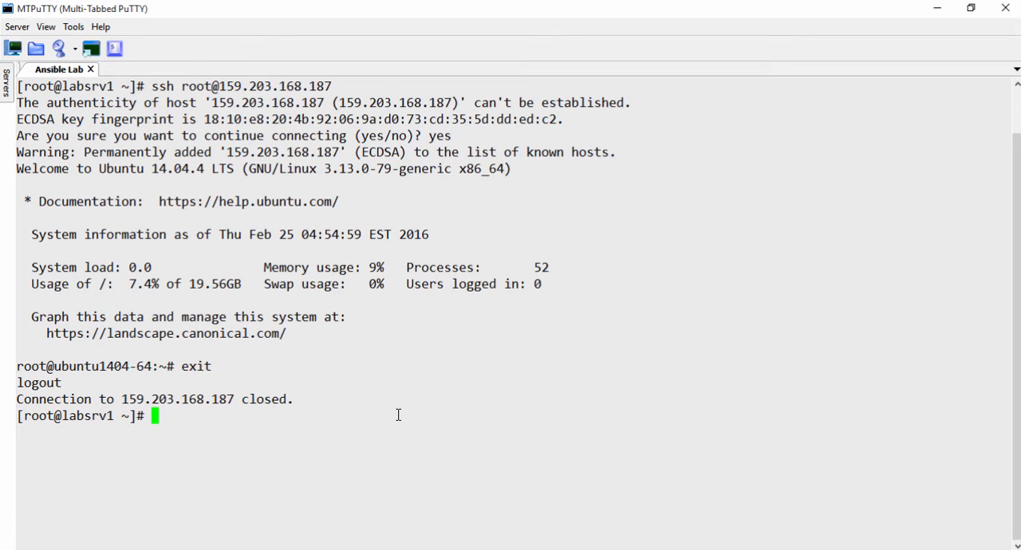
pyautogui.write('ssh')
pyautogui.rightClick(397, 414)
pyautogui.press('Return')
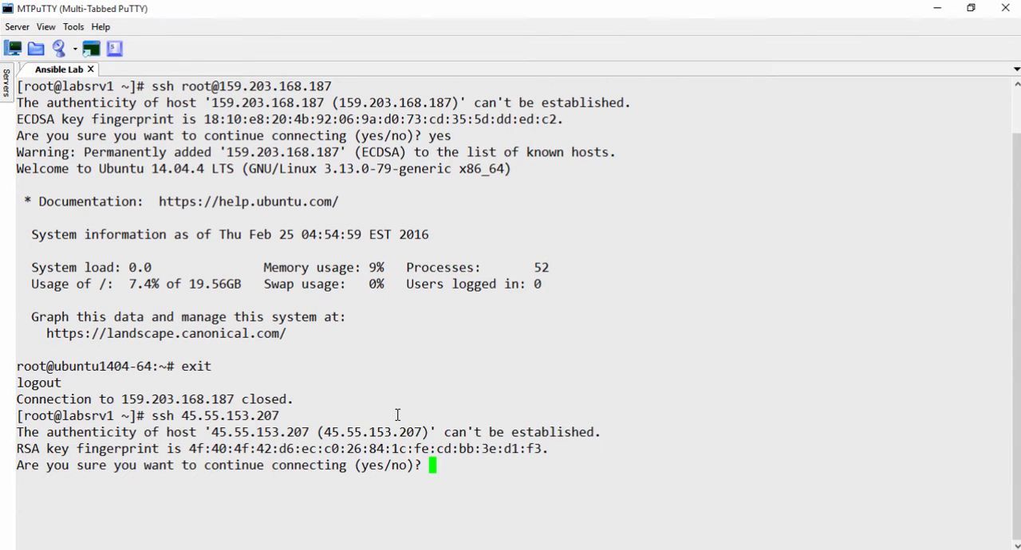
pyautogui.write('yes')
pyautogui.press('Return')
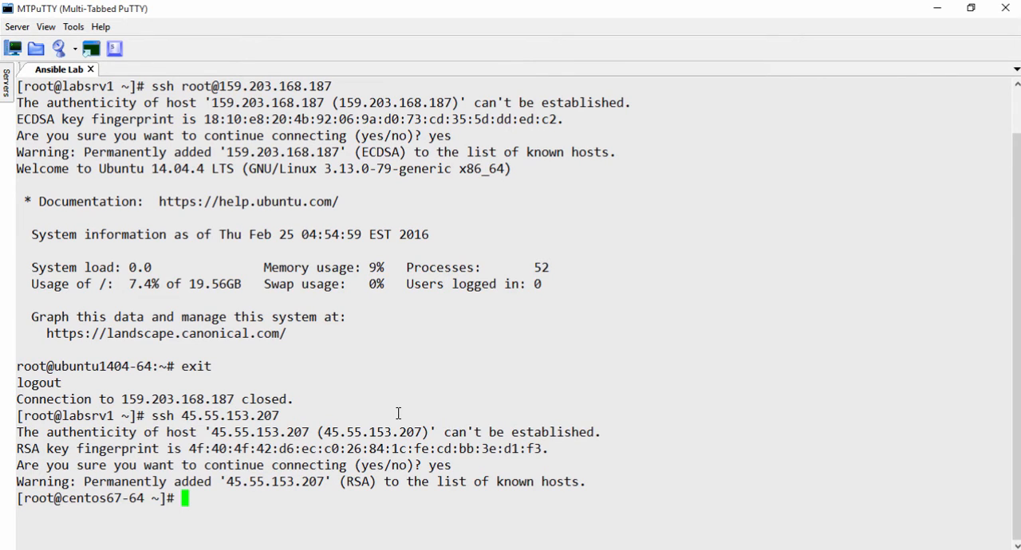
pyautogui.write('exit')
pyautogui.press('Return')
pyautogui.write('r')
pyautogui.press('Return')
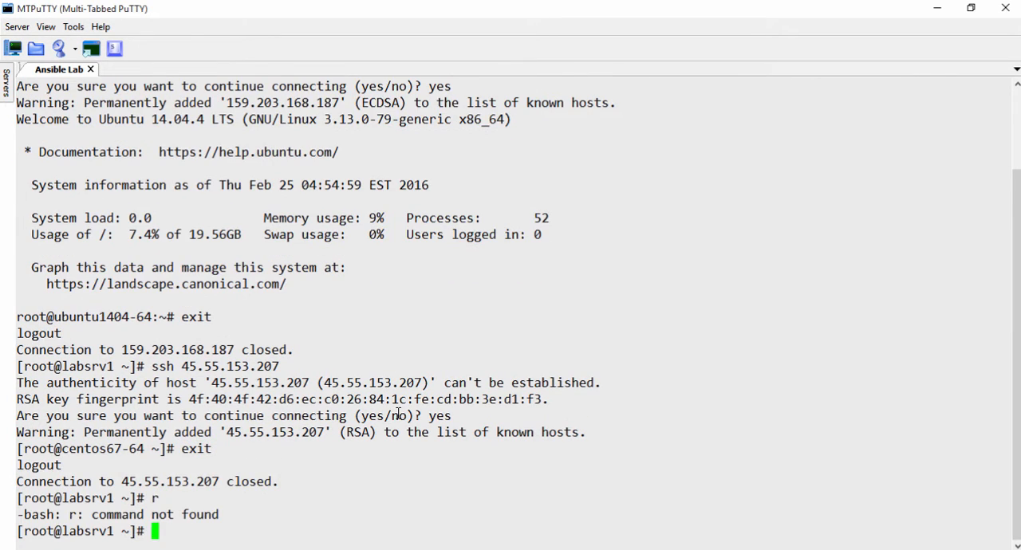
pyautogui.write('clear')
pyautogui.press('Return')
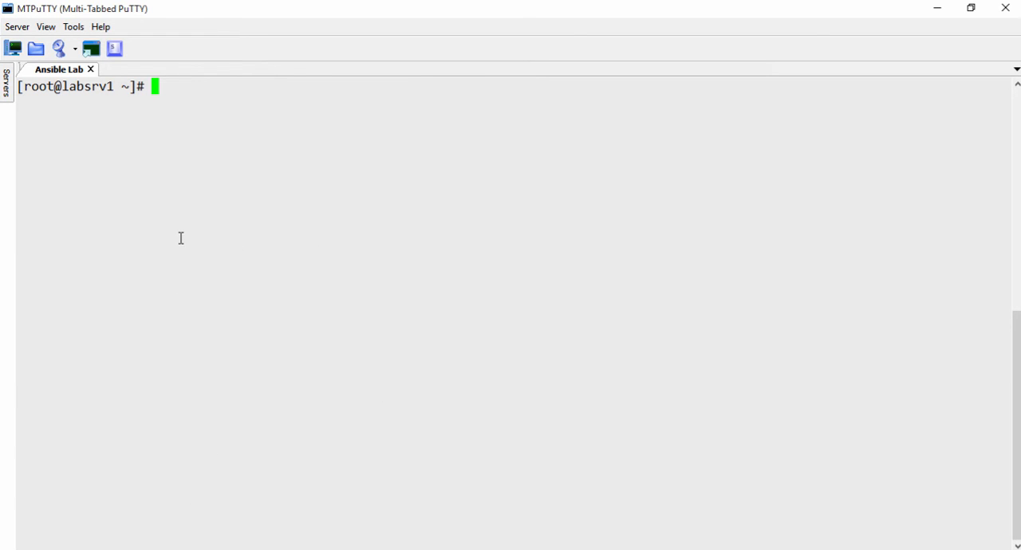
pyautogui.write('git ')
pyautogui.write('-v')
# - Run git -v, correct it to git --version, confirming git 1.8.3.1 on labsrv1
pyautogui.press('Return')
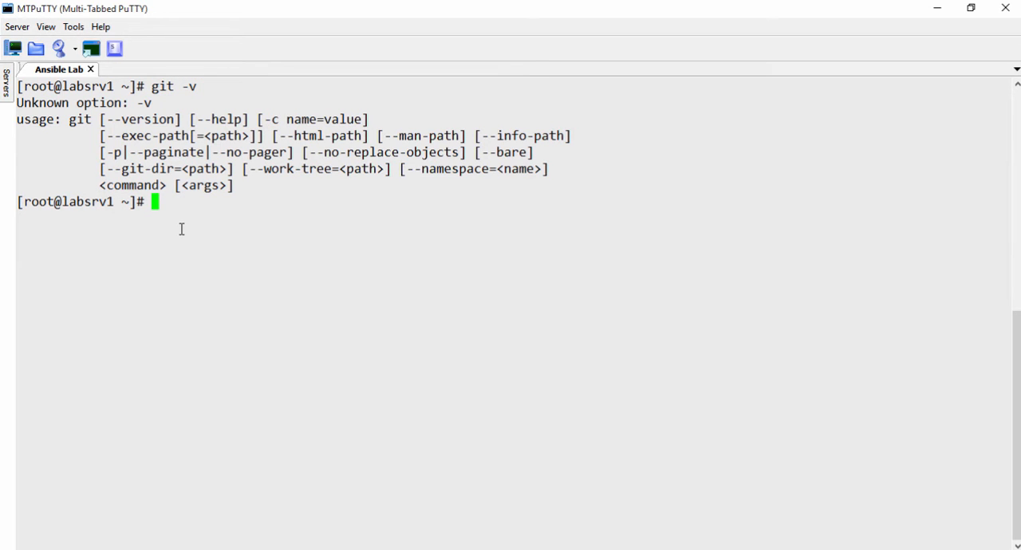
pyautogui.press('Up')
pyautogui.press('Left')
pyautogui.write('-')
pyautogui.press('End')
pyautogui.write('ersion')
pyautogui.press('Return')
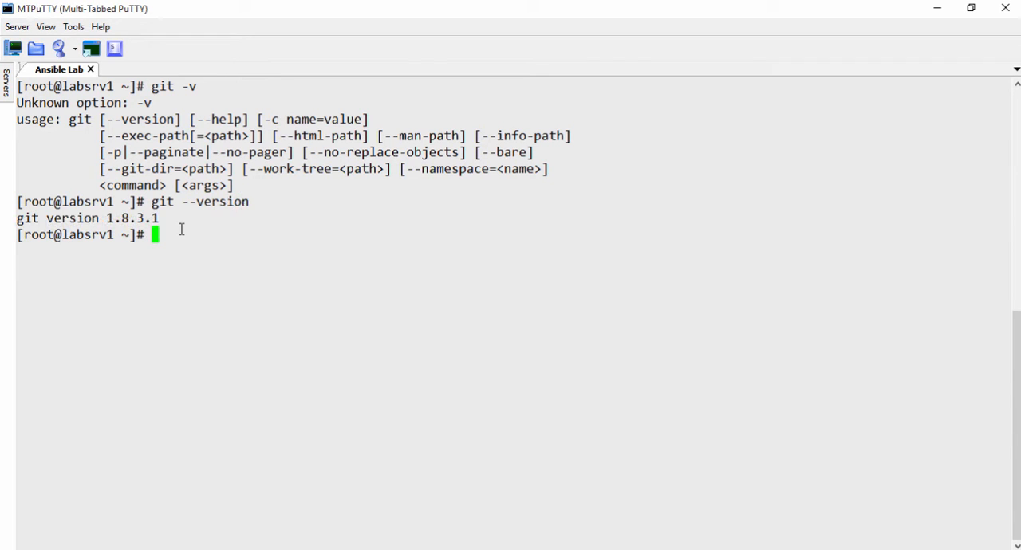
pyautogui.tripleClick(118, 218)
pyautogui.click(169, 218)
# - Browse the installer project and GitHub pages, then copy the radiusdesk-installer SSH clone URL
pyautogui.hotkey('alt', 'Tab')
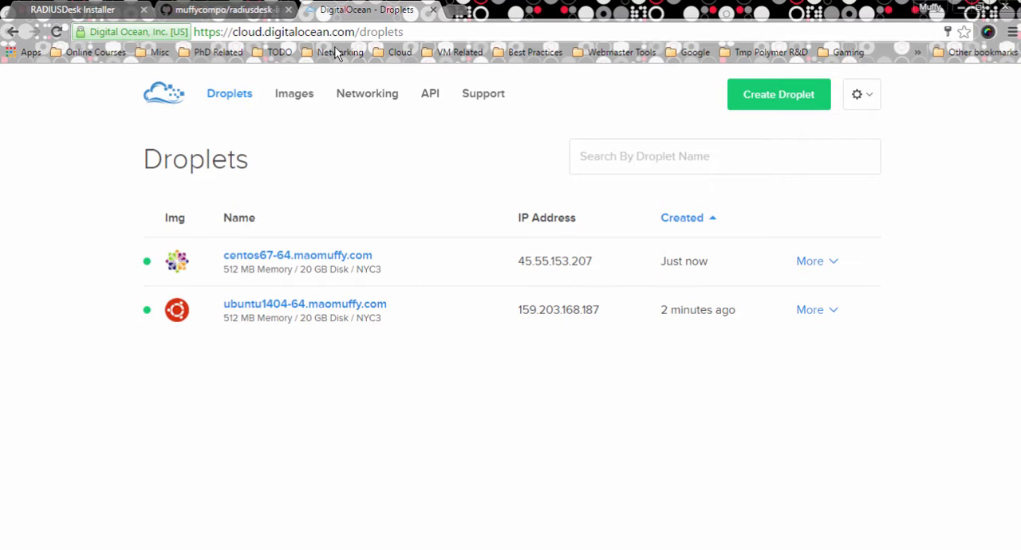
pyautogui.click(223, 9)
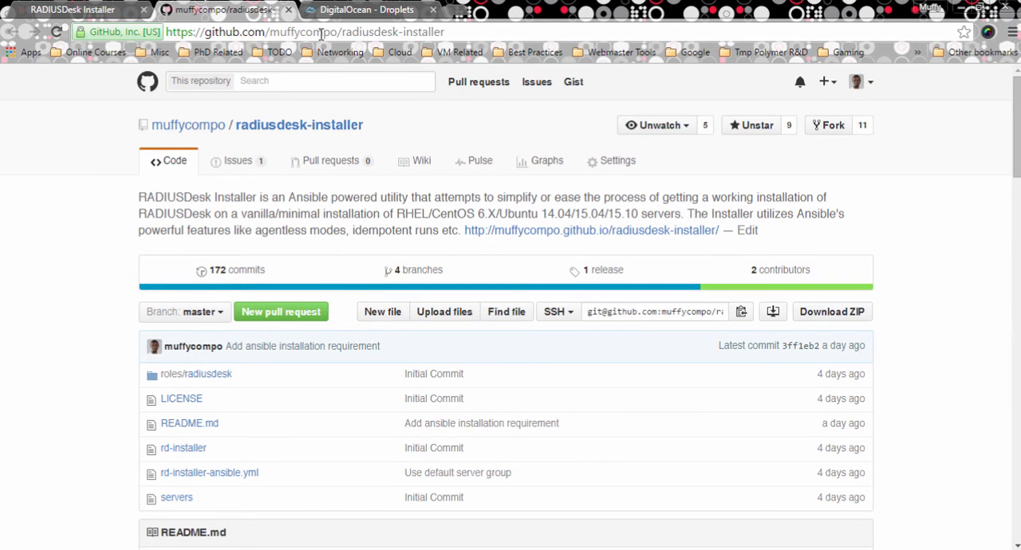
pyautogui.click(74, 10)
pyautogui.scroll(5, 413, 262)
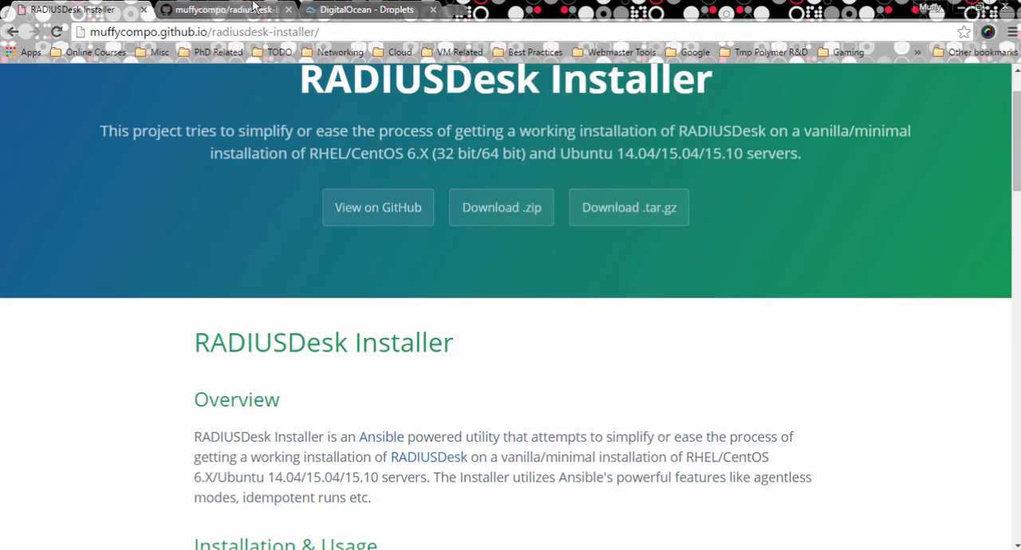
pyautogui.click(228, 10)
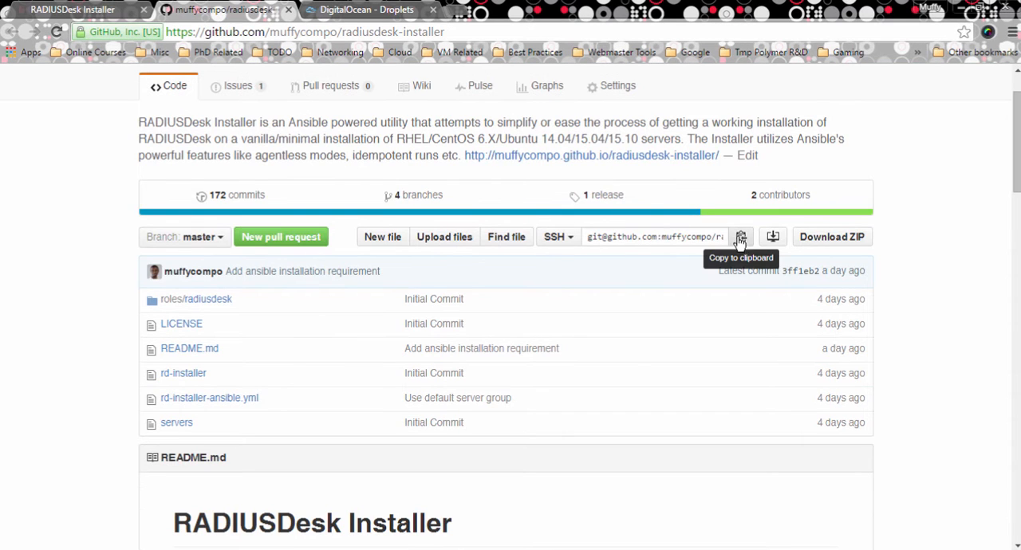
pyautogui.click(741, 237)
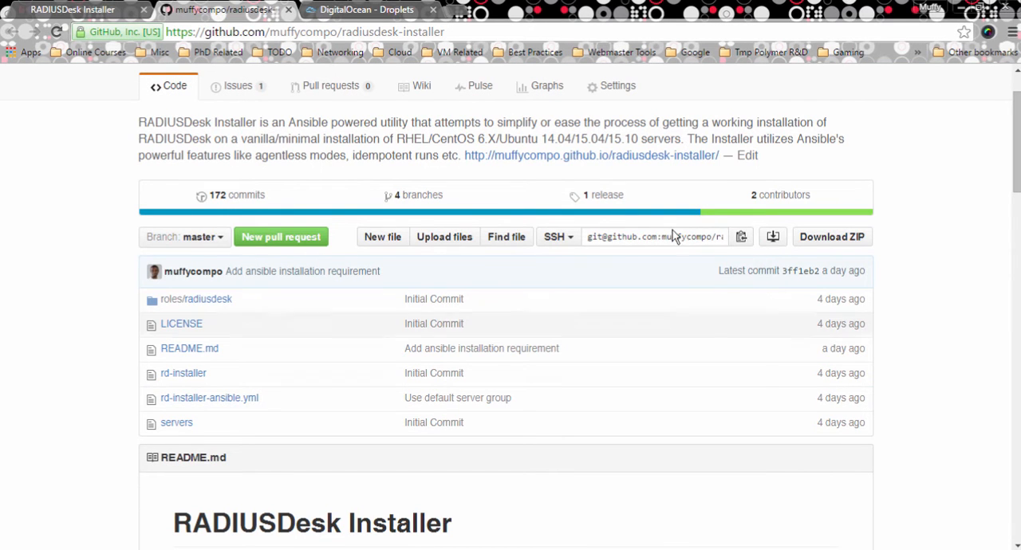
# - Create an installer directory on labsrv1 and change into it
pyautogui.hotkey('alt', 'Tab')
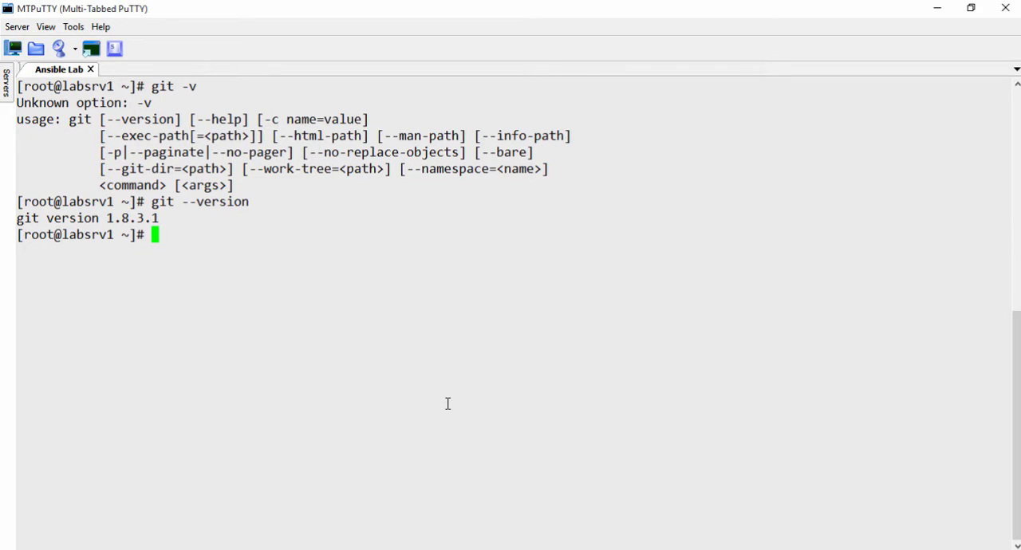
pyautogui.write('git clon')
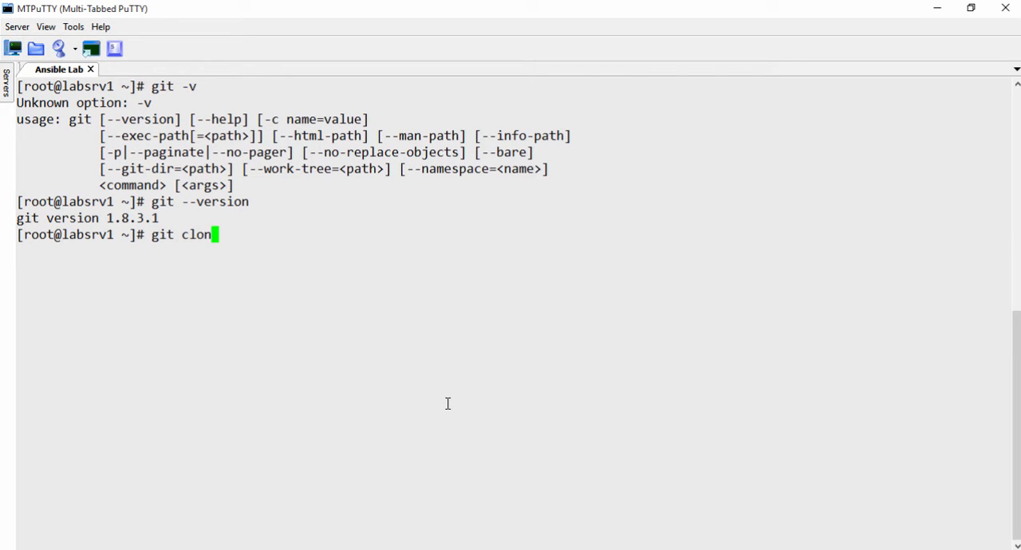
pyautogui.press('BackSpace')
pyautogui.press('BackSpace')
pyautogui.press('BackSpace')
pyautogui.write('mkdir ins')
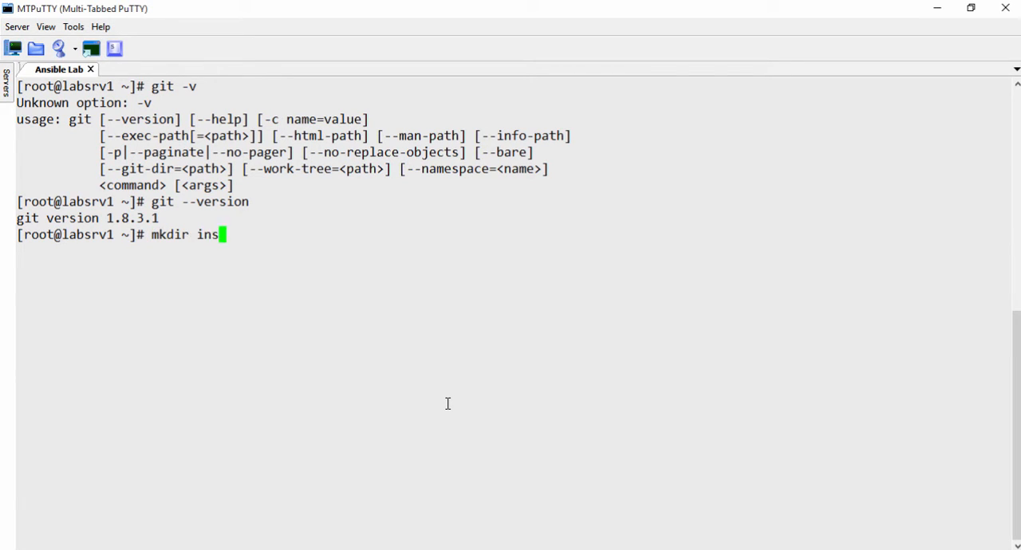
pyautogui.write('taller')
pyautogui.press('Return')
pyautogui.write('cd instale')
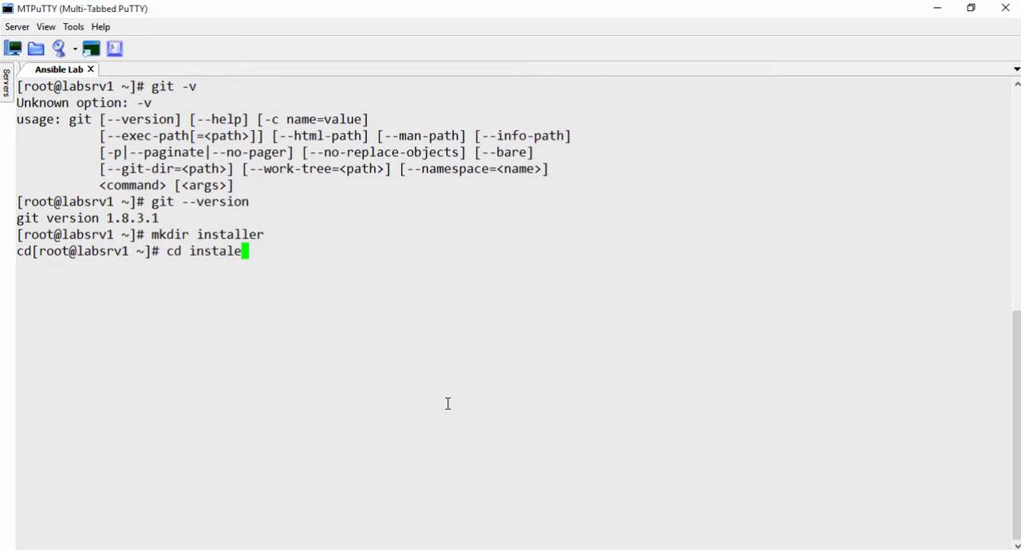
pyautogui.press('BackSpace')
pyautogui.write('l')
pyautogui.press('Tab')
pyautogui.press('Return')
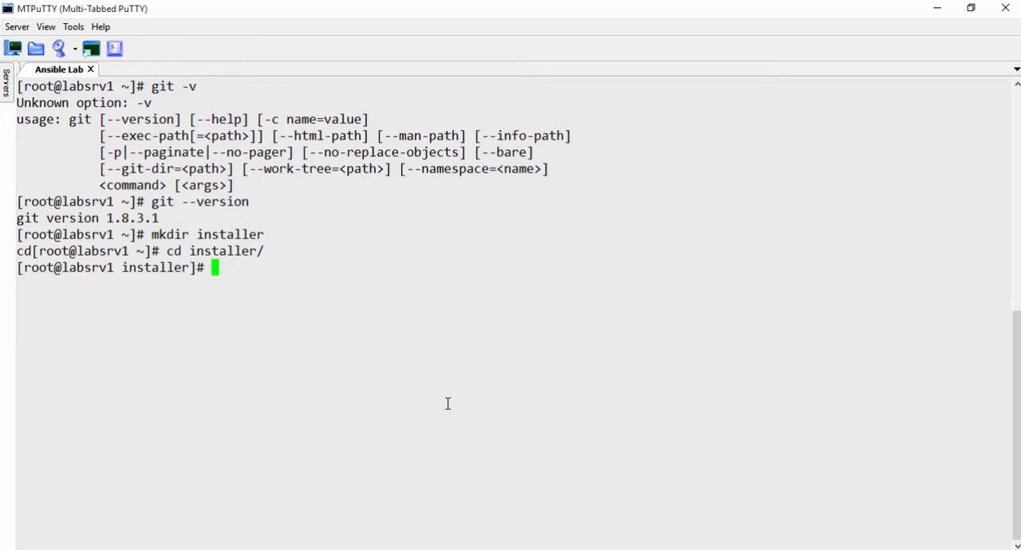
pyautogui.write('git clone git@github.com:muffycompo/radiusdesk-installer.git')
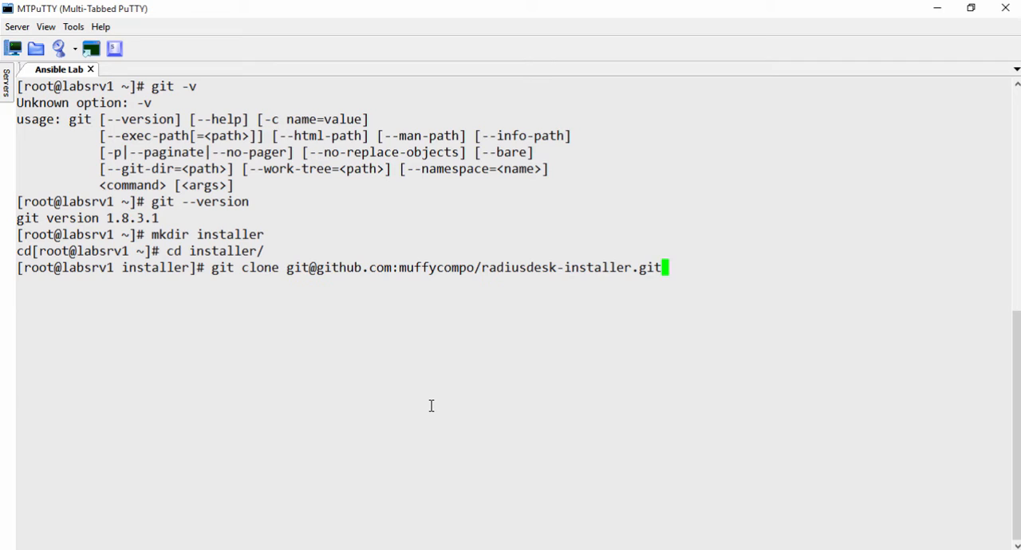
# - Clone radiusdesk-installer, enter the cloned folder and list its files
pyautogui.press('Return')
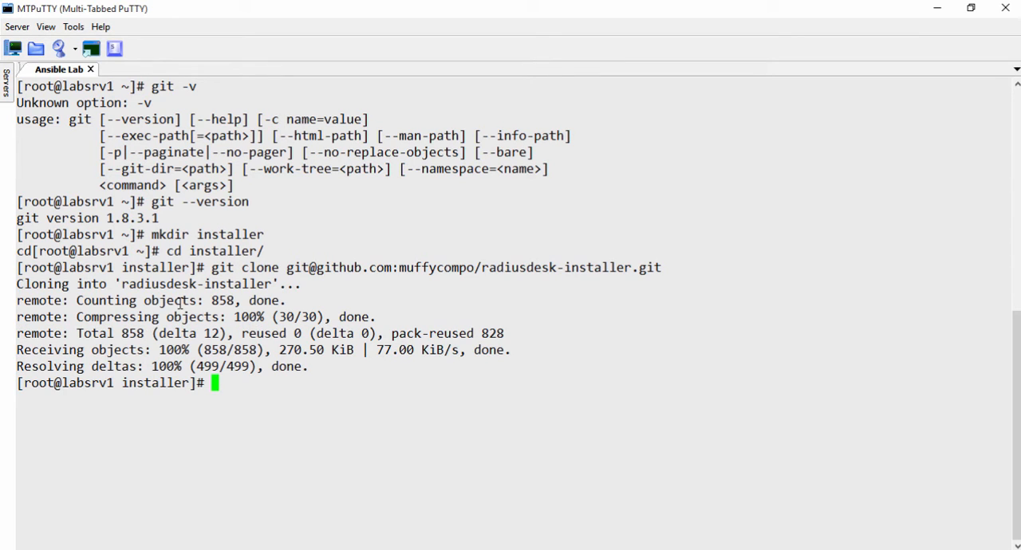
pyautogui.write('ls')
pyautogui.press('Return')
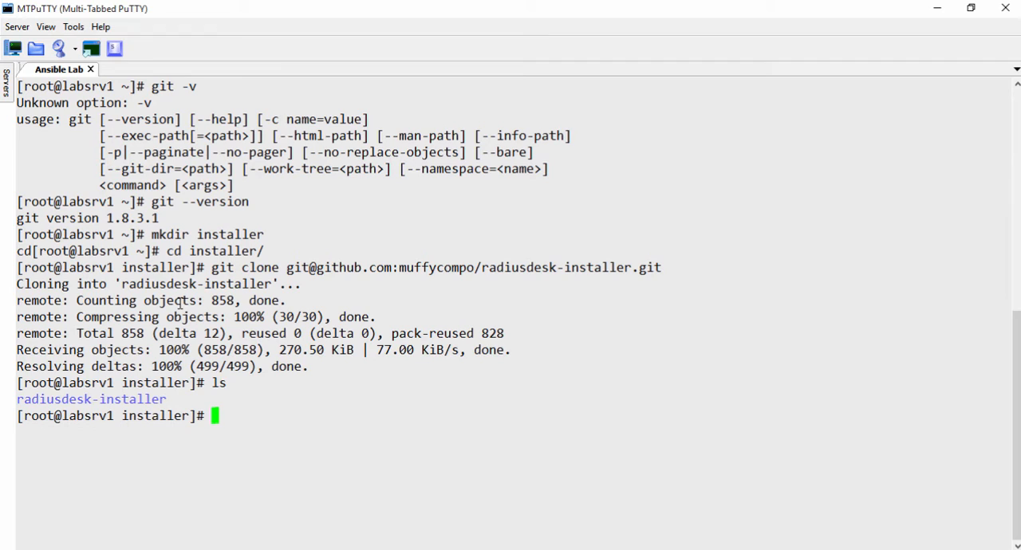
pyautogui.write('cd ra')
pyautogui.press('Tab')
pyautogui.press('Return')
pyautogui.write('ls')
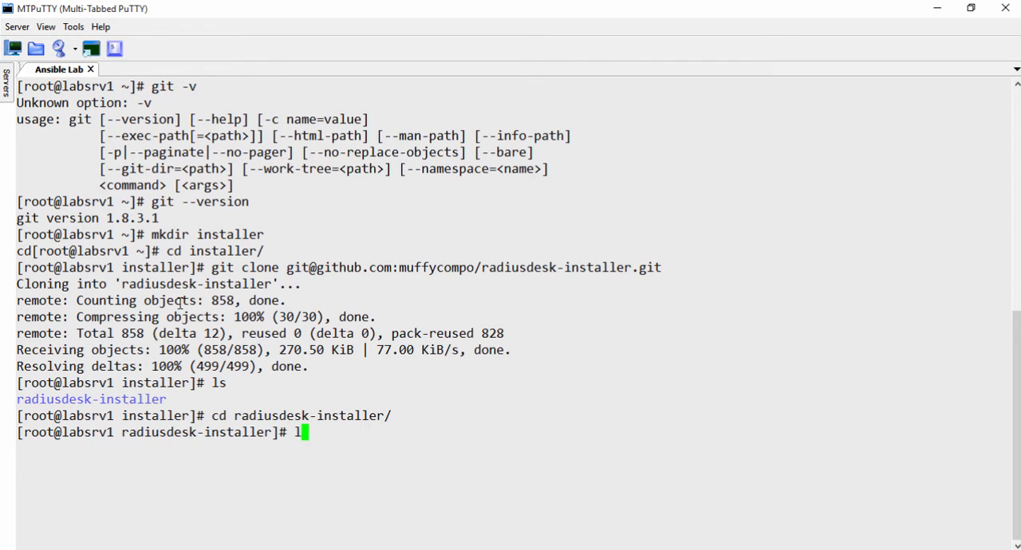
pyautogui.press('Return')
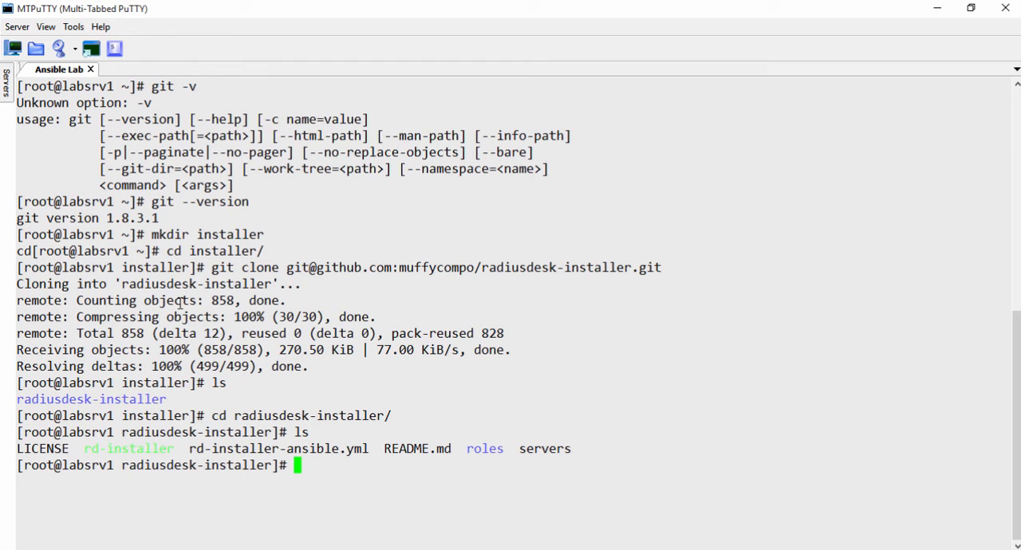
pyautogui.write('nano ser')
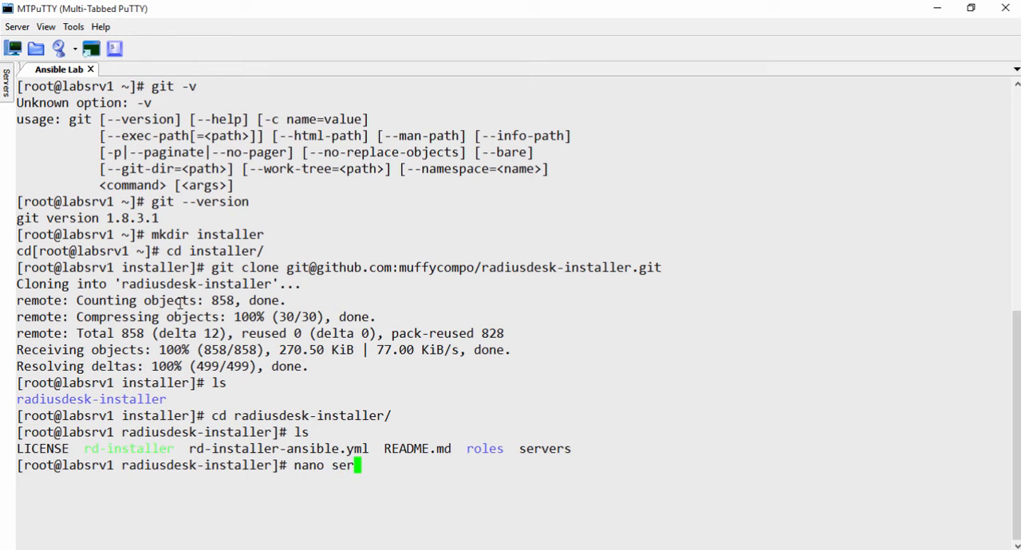
# - Edit servers in nano, cutting the prod32/prod64 groups and localhost entry
pyautogui.press('Tab')
pyautogui.press('Return')
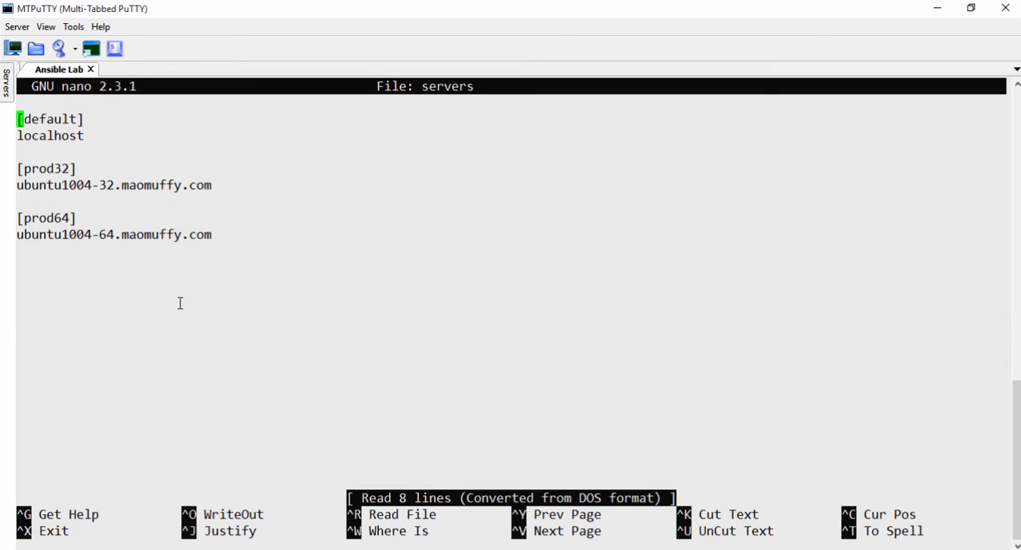
pyautogui.press('Down')
pyautogui.press('Down')
pyautogui.press('Down')
pyautogui.press('Down')
pyautogui.press('Down')
pyautogui.press('Down')
pyautogui.press('Down')
pyautogui.press('Down')
pyautogui.press('Up')
pyautogui.press('Up')
pyautogui.press('Up')
pyautogui.press('Up')
pyautogui.press('Up')
pyautogui.press('Down')
pyautogui.press('Up')
pyautogui.press('Up')
pyautogui.press('Up')
pyautogui.press('Down')
pyautogui.press('Down')
pyautogui.press('Down')
pyautogui.press('Up')
pyautogui.hotkey('ctrl', 'k')
pyautogui.hotkey('ctrl', 'k')
pyautogui.hotkey('ctrl', 'k')
pyautogui.hotkey('ctrl', 'k')
pyautogui.hotkey('ctrl', 'k')
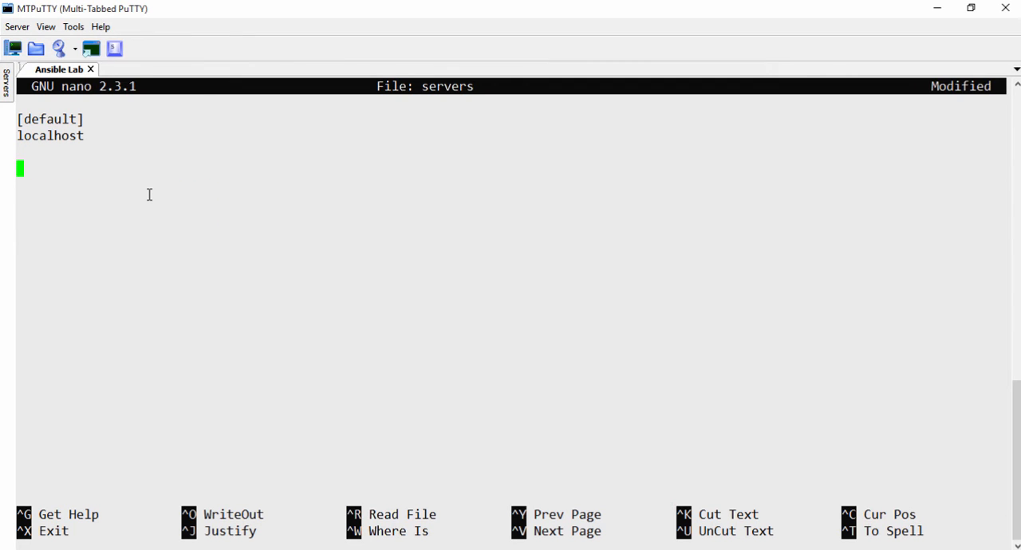
pyautogui.press('BackSpace')
pyautogui.press('BackSpace')
pyautogui.press('BackSpace')
pyautogui.press('BackSpace')
pyautogui.press('BackSpace')
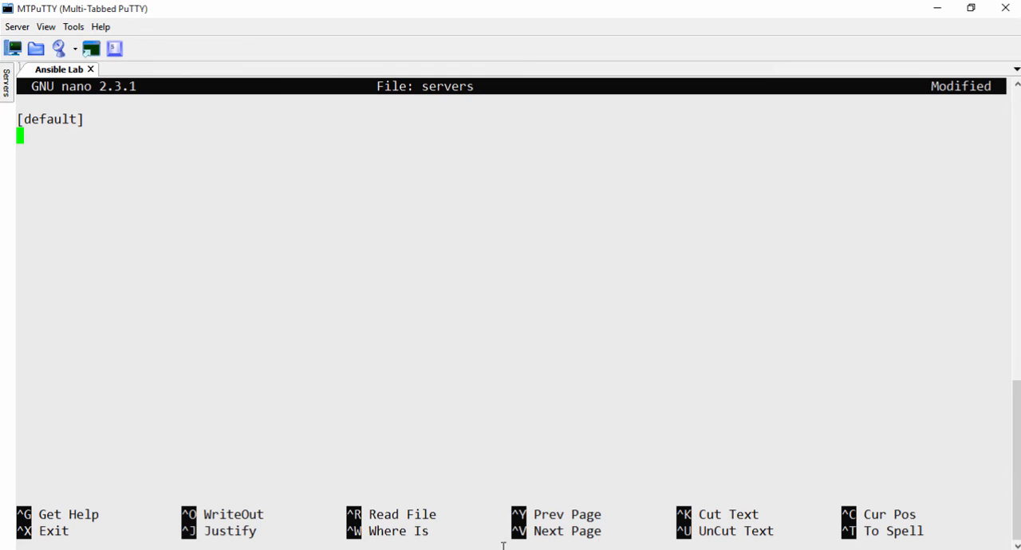
# - Paste 159.203.168.187 and 45.55.153.207 under [default] from Notepad++ and save the file
pyautogui.hotkey('alt', 'Tab')
pyautogui.moveTo(147, 97); pyautogui.dragTo(12, 76)
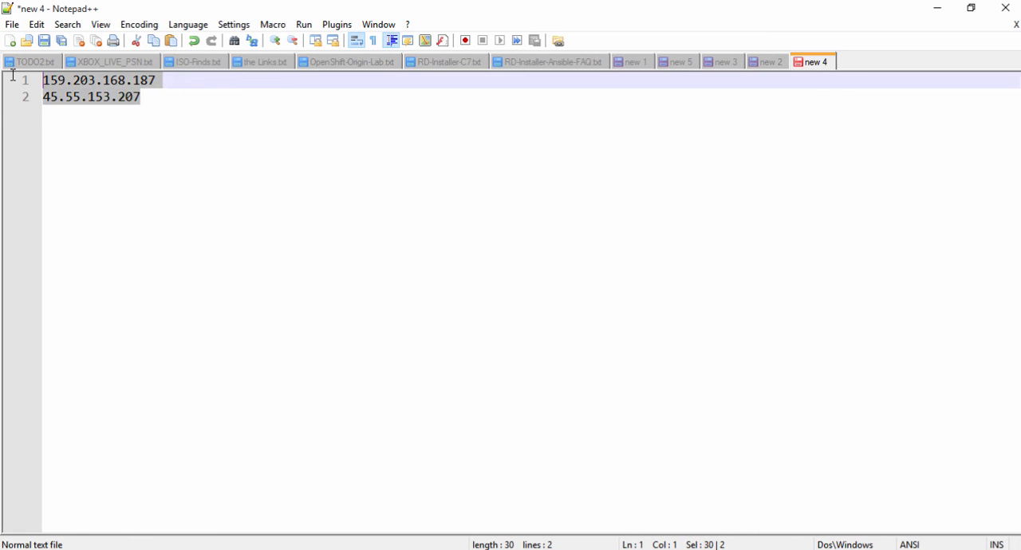
pyautogui.hotkey('ctrl', 'c')
pyautogui.hotkey('alt', 'Tab')
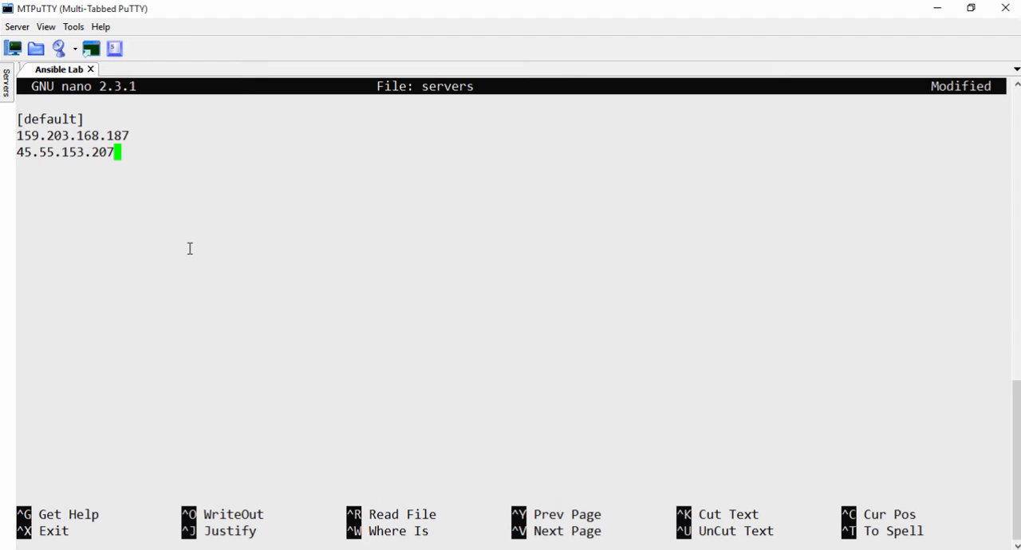
pyautogui.hotkey('ctrl', 'x')
pyautogui.press('y')
pyautogui.press('Return')
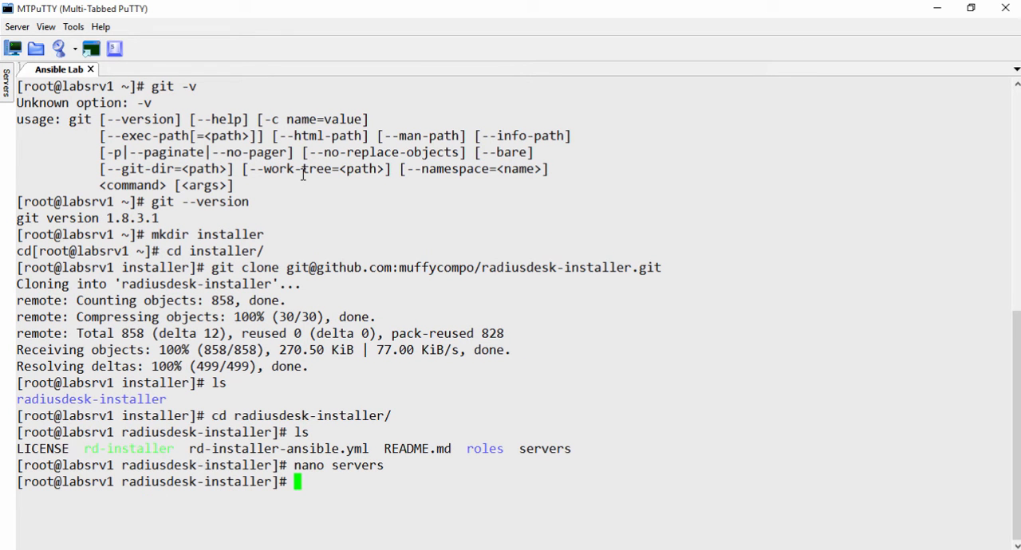
pyautogui.write('nano rd-')
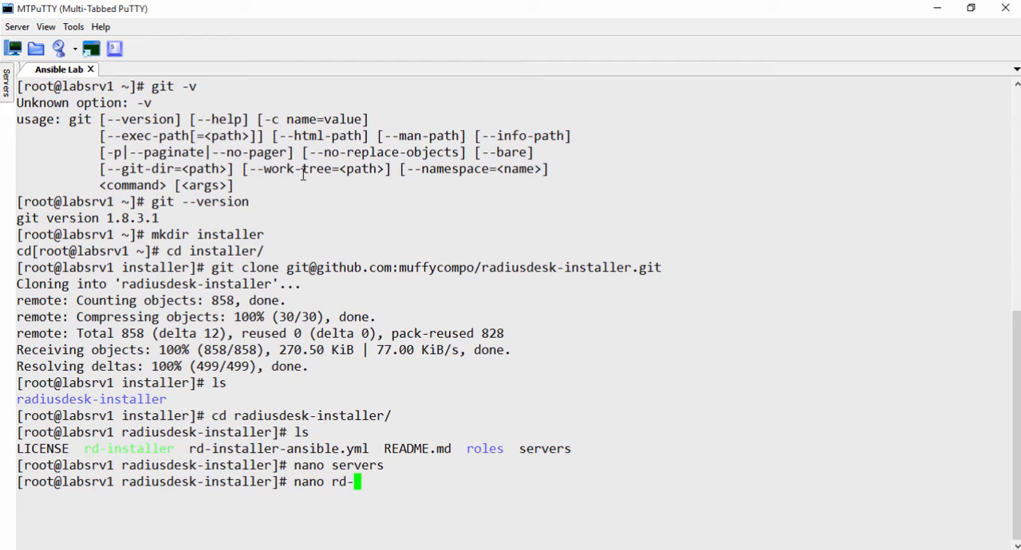
pyautogui.write('in')
pyautogui.press('Tab')
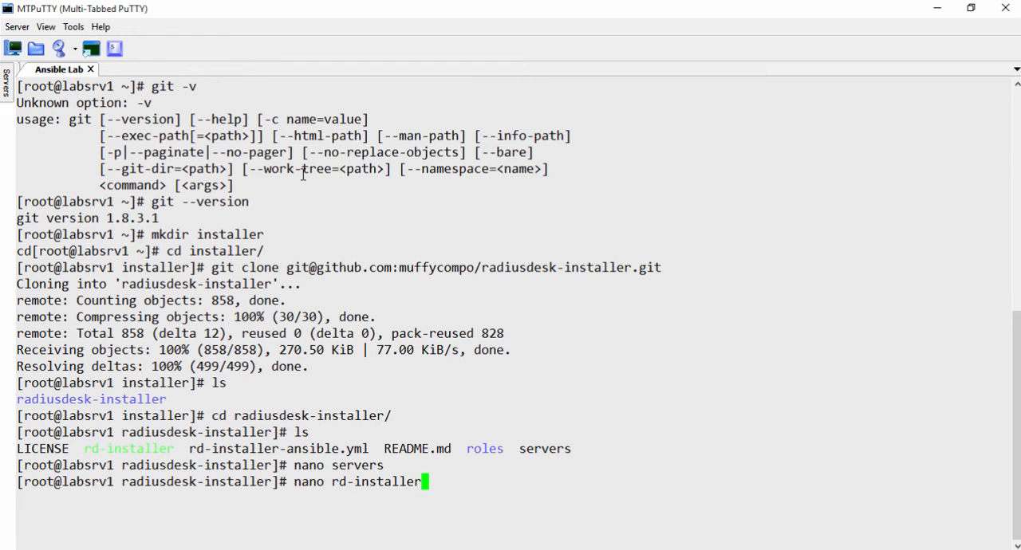
pyautogui.write('-a')
pyautogui.press('Tab')
pyautogui.press('Return')
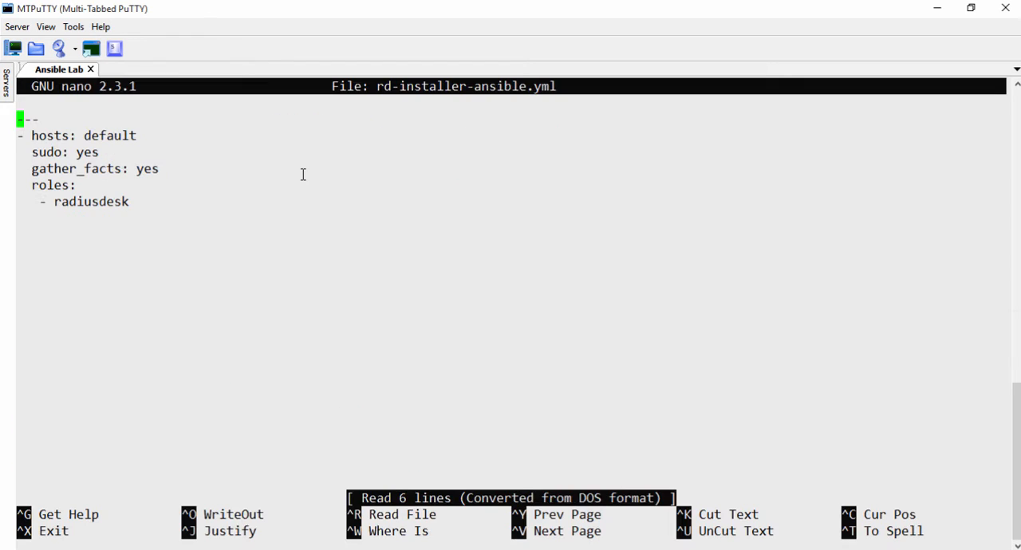
pyautogui.press('Down')
pyautogui.press('Down')
pyautogui.press('Up')
pyautogui.moveTo(32, 136); pyautogui.dragTo(134, 137)
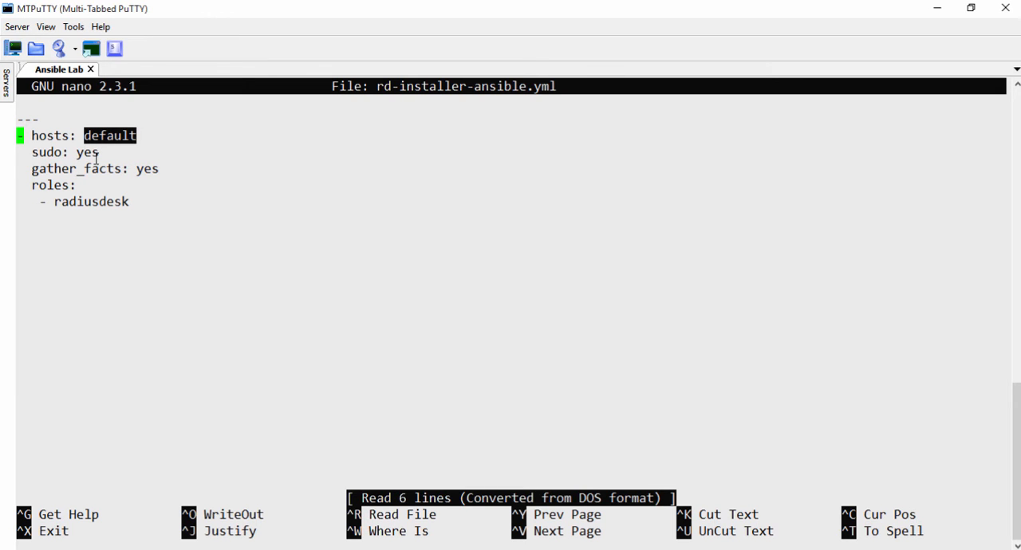
# - Close the playbook, clear the screen and run ./rd-installer choosing the install option
pyautogui.hotkey('ctrl', 'x')
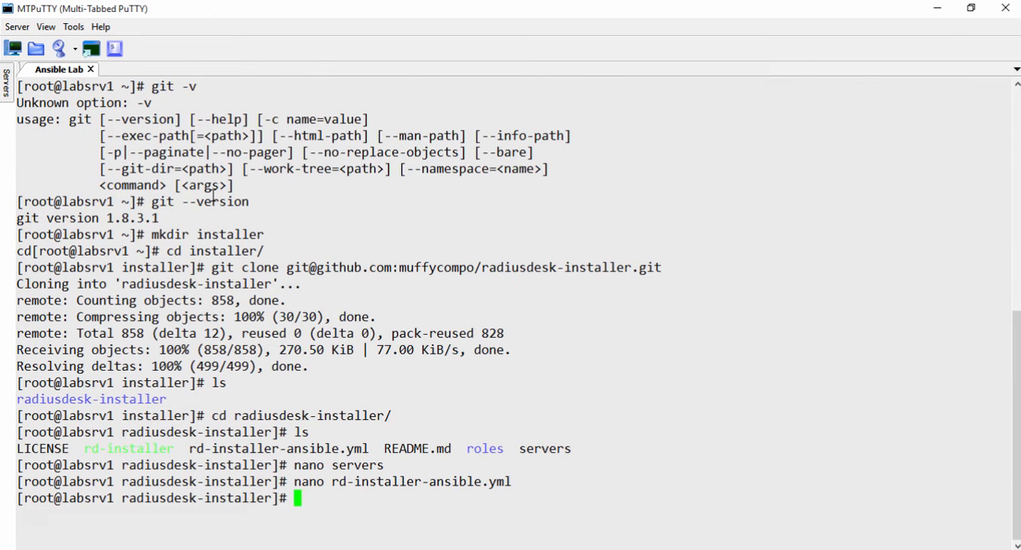
pyautogui.write('clear')
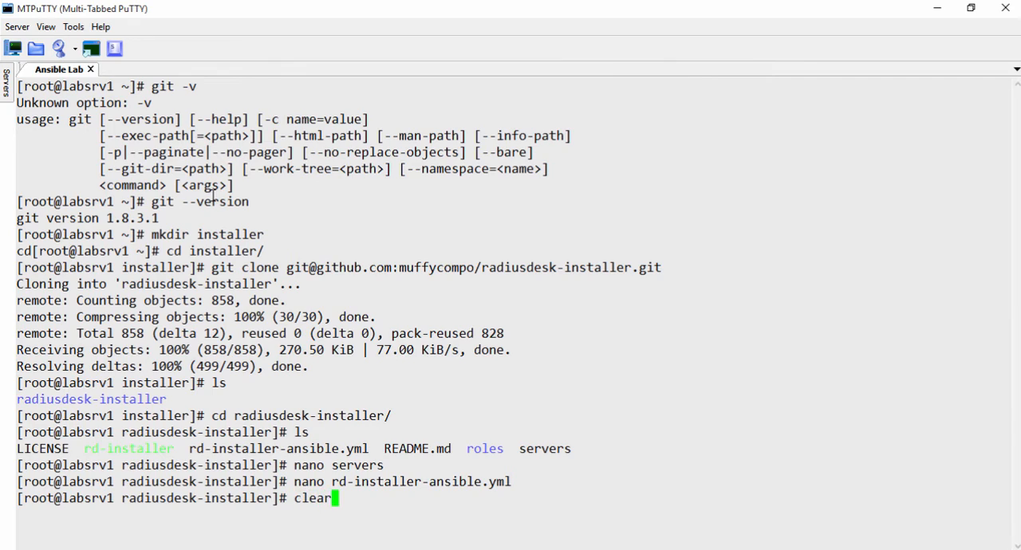
pyautogui.press('Return')
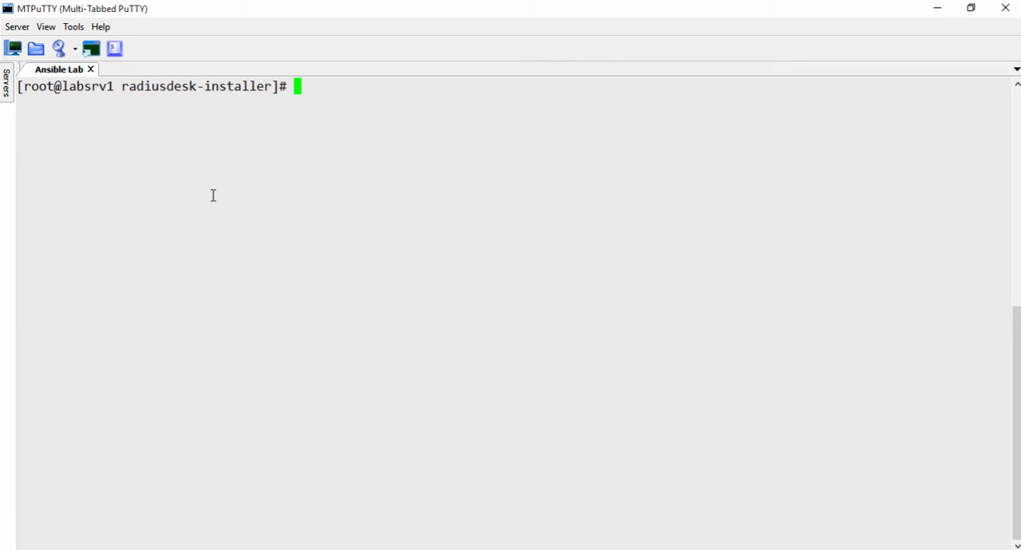
pyautogui.write('./ins')
pyautogui.press('BackSpace')
pyautogui.press('BackSpace')
pyautogui.press('BackSpace')
pyautogui.write('r')
pyautogui.press('Tab')
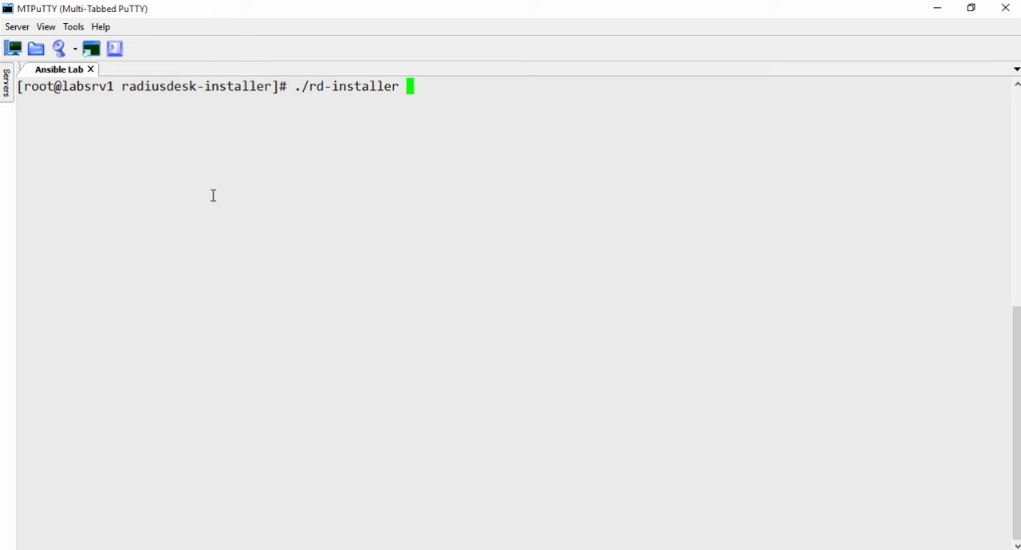
pyautogui.press('Return')
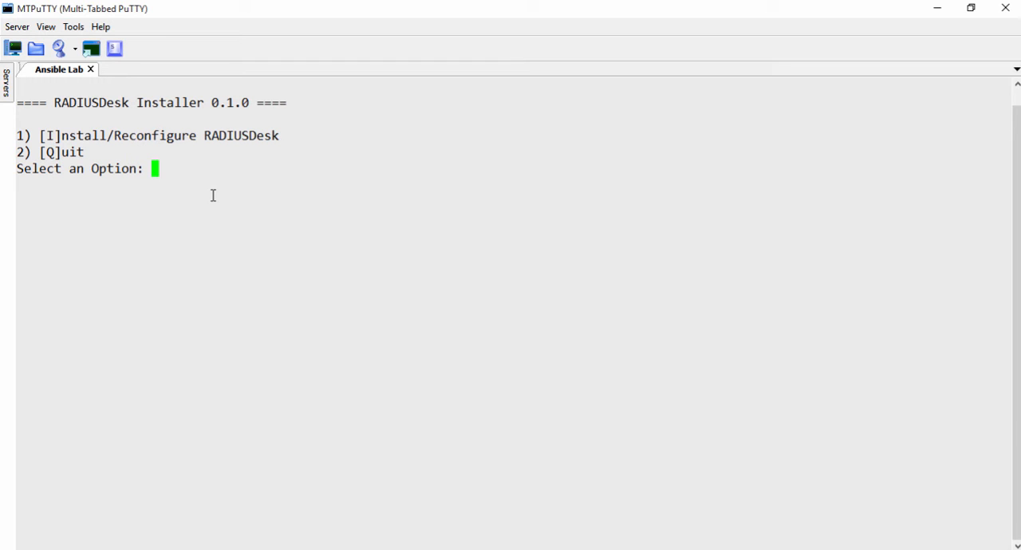
pyautogui.write('i')
pyautogui.press('Return')
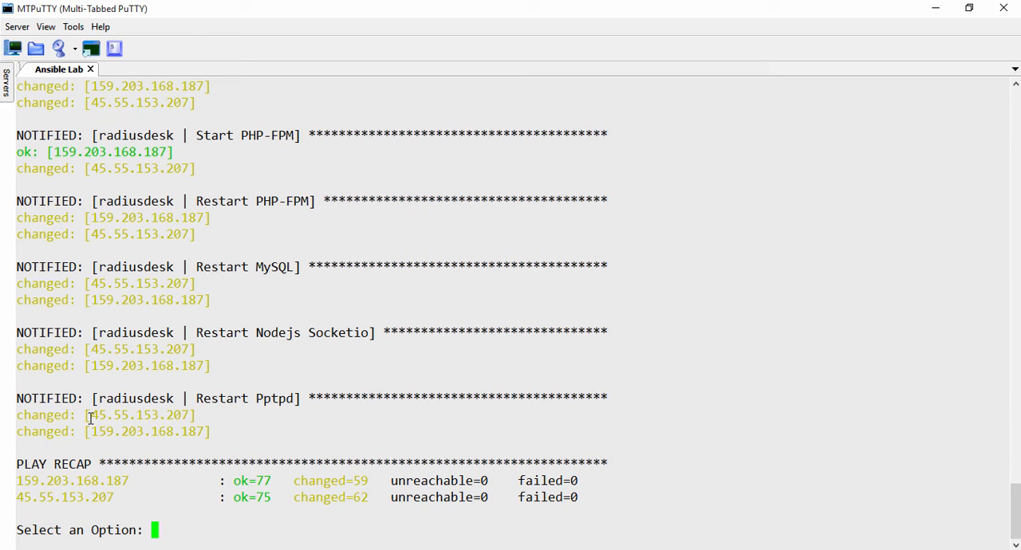
# - Review the PLAY RECAP showing zero failures on both servers, then switch to Chrome
pyautogui.moveTo(18, 480); pyautogui.dragTo(102, 496)
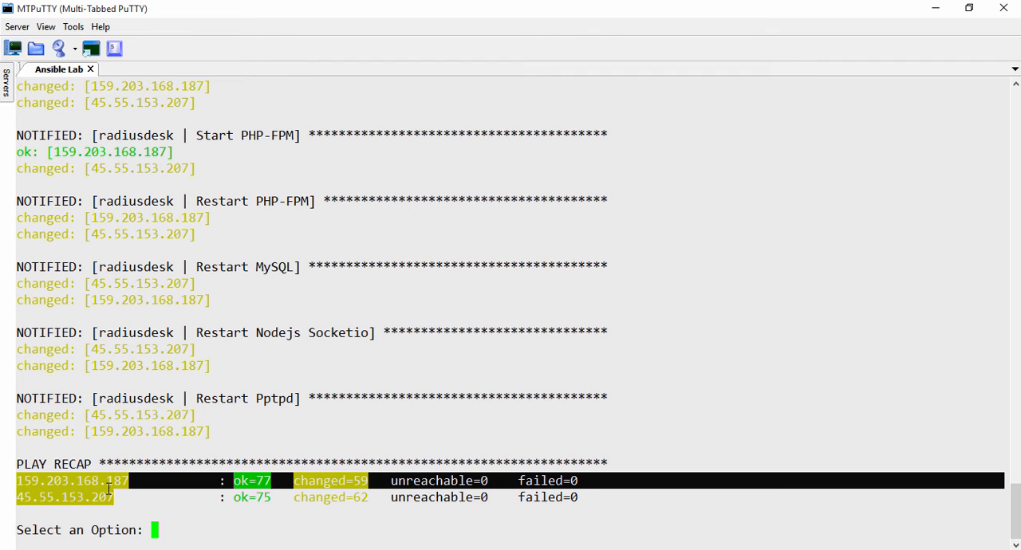
pyautogui.click(105, 495)
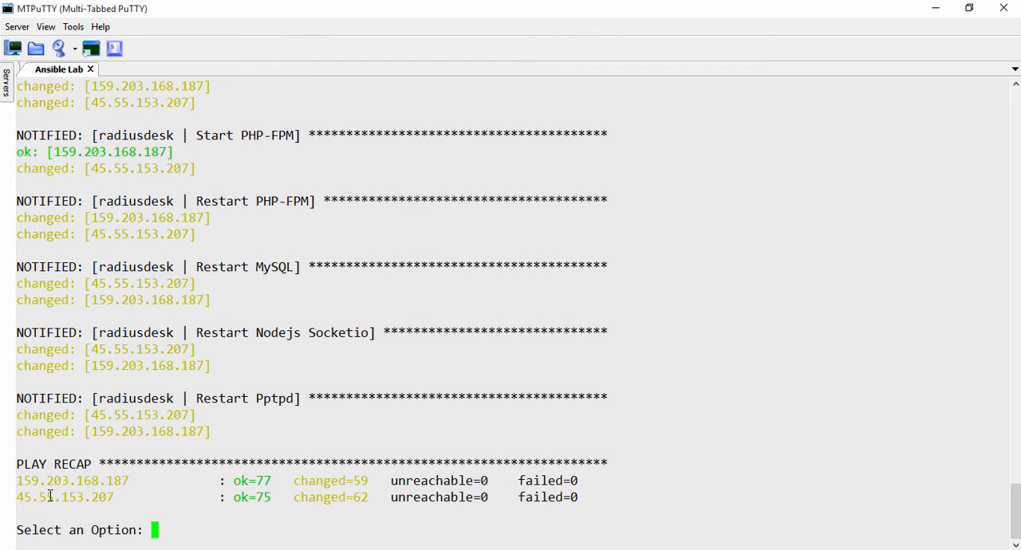
pyautogui.hotkey('alt', 'Tab')
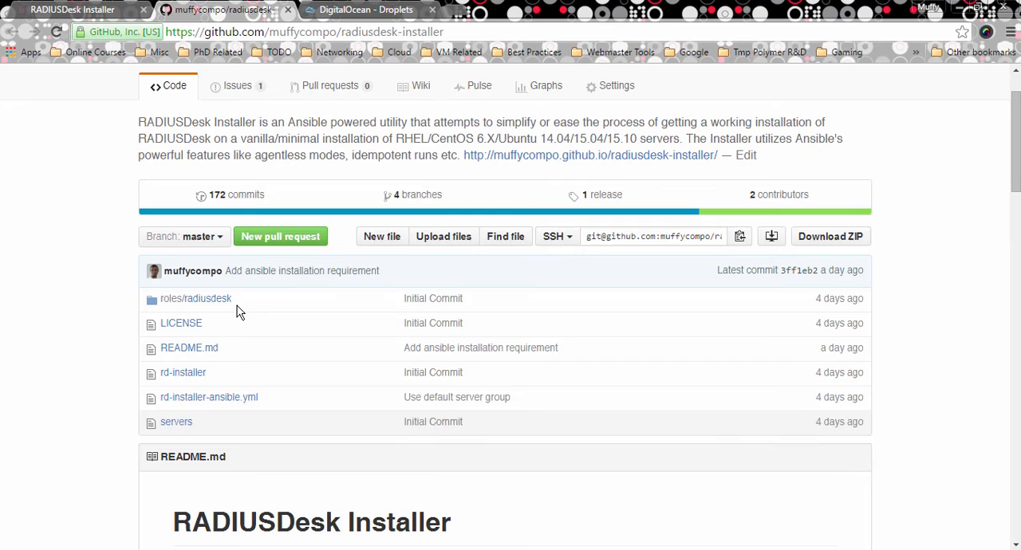
# - Check both droplets' IPs on the DigitalOcean list, then return to MTPuTTY
pyautogui.click(365, 9)
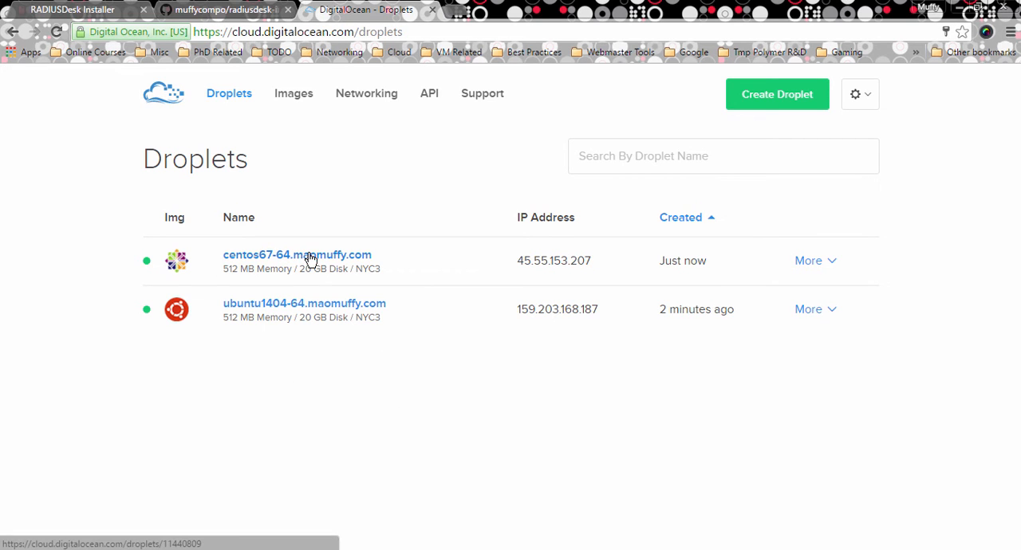
pyautogui.hotkey('alt', 'Tab')
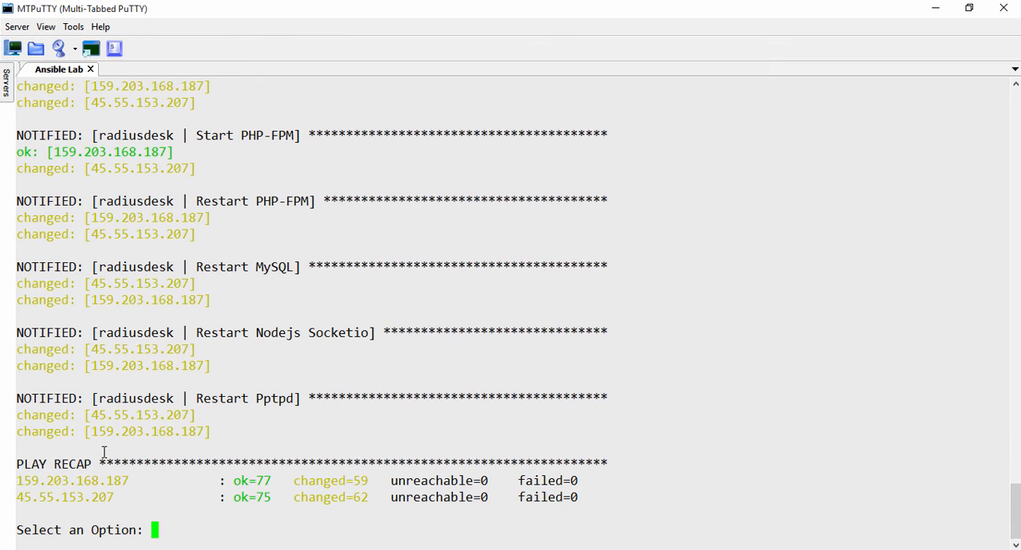
# - Copy each server's IP from the PLAY RECAP to open its /rd page in Chrome
pyautogui.moveTo(16, 480); pyautogui.dragTo(128, 480)
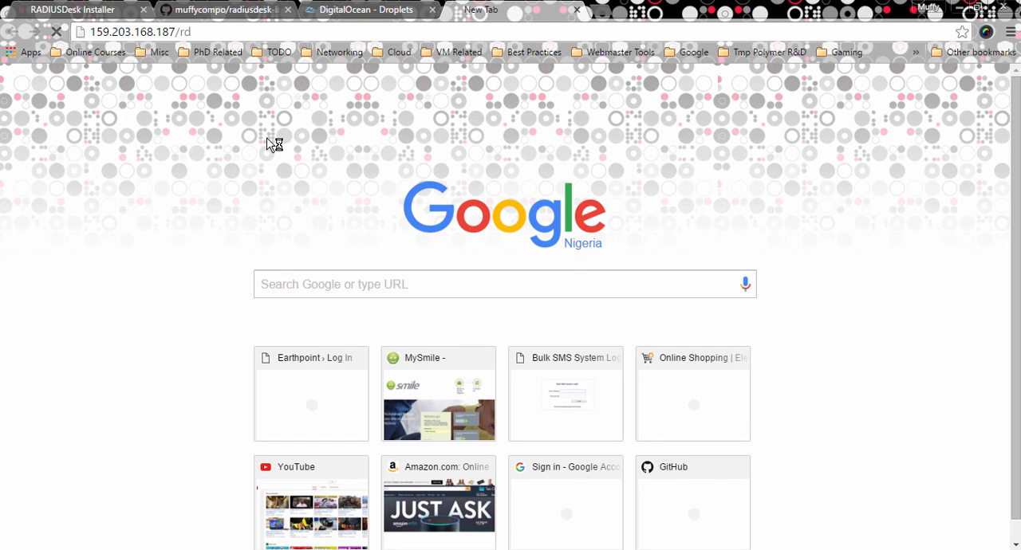
pyautogui.hotkey('alt', 'Tab')
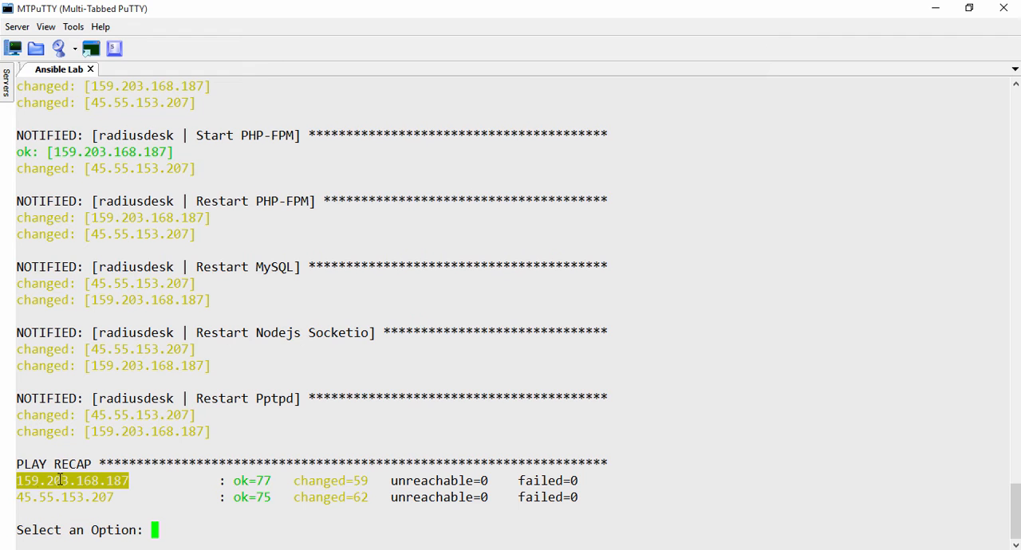
pyautogui.moveTo(17, 497); pyautogui.dragTo(110, 498)
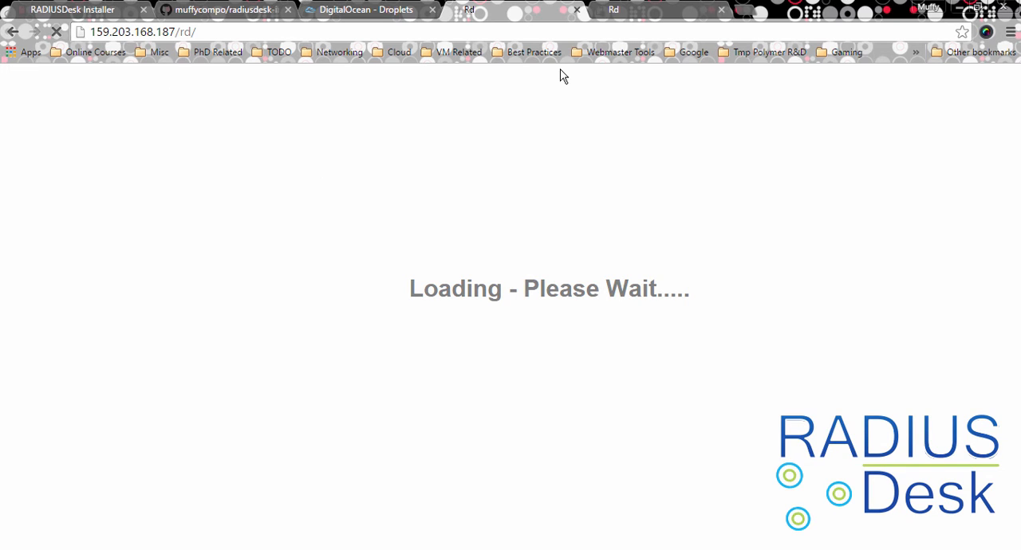
# - Flip between the two servers' RADIUSDesk tabs while they load
pyautogui.click(666, 14)
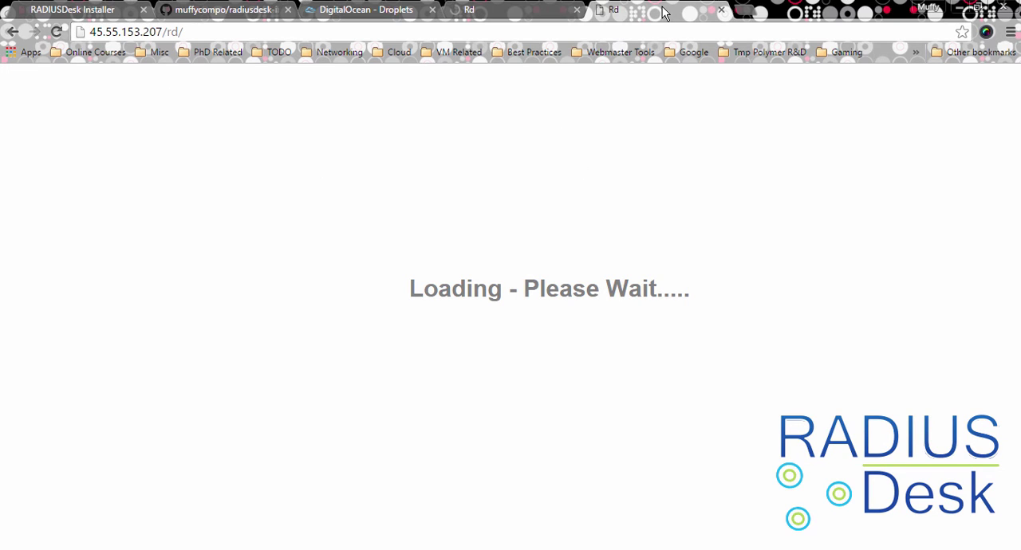
pyautogui.click(504, 11)
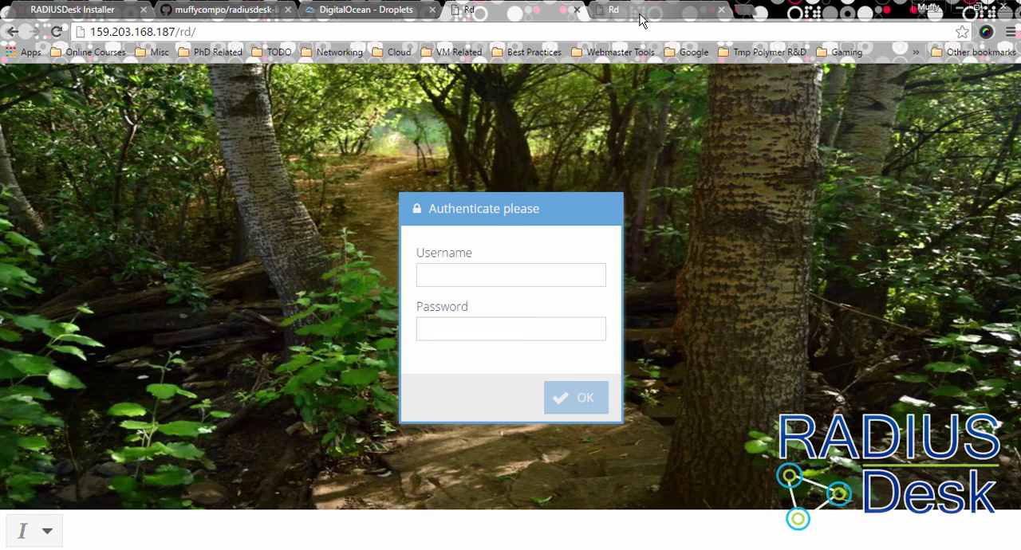
pyautogui.click(638, 11)
pyautogui.click(512, 11)
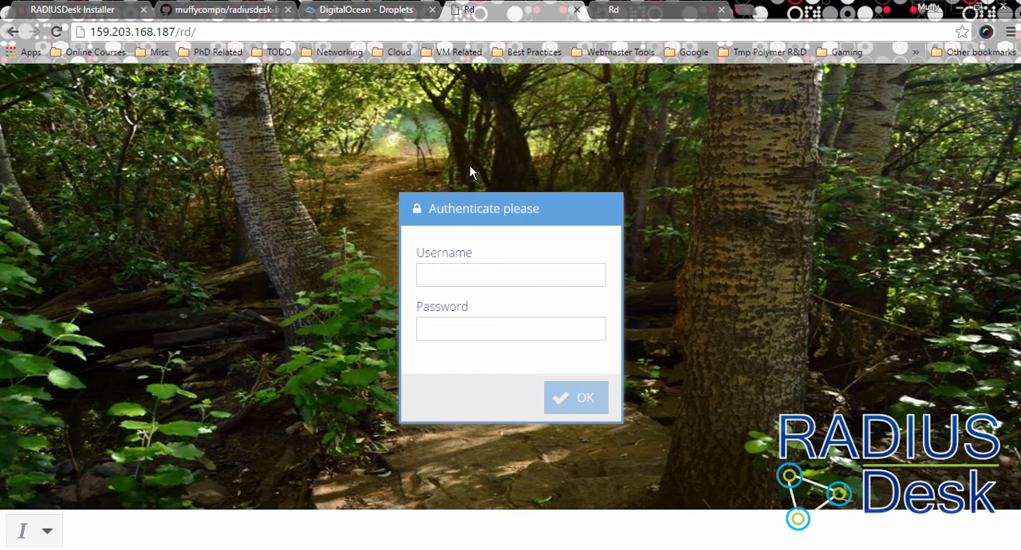
# - Log into RADIUSDesk on 159.203.168.187 as root and open its start Menu
pyautogui.click(494, 276)
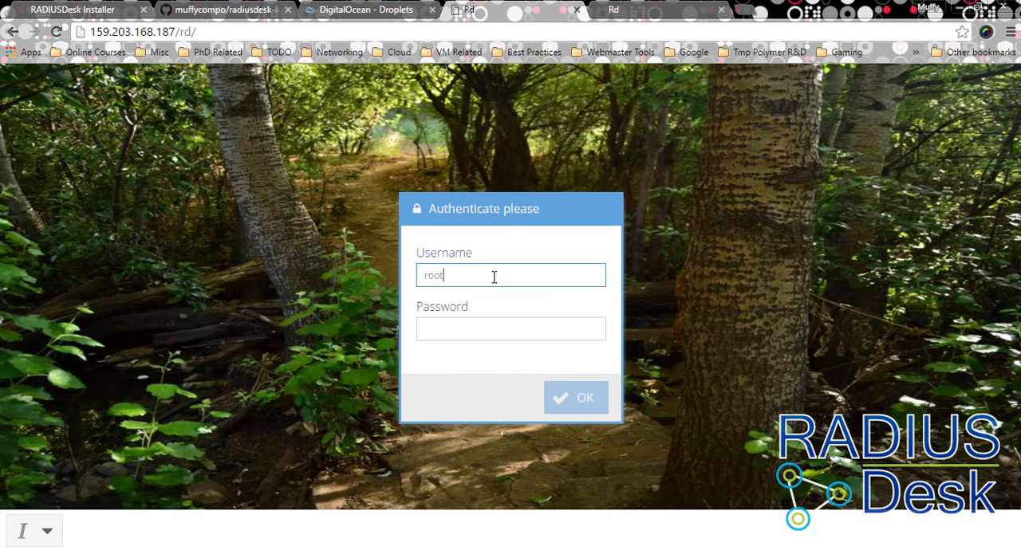
pyautogui.press('Tab')
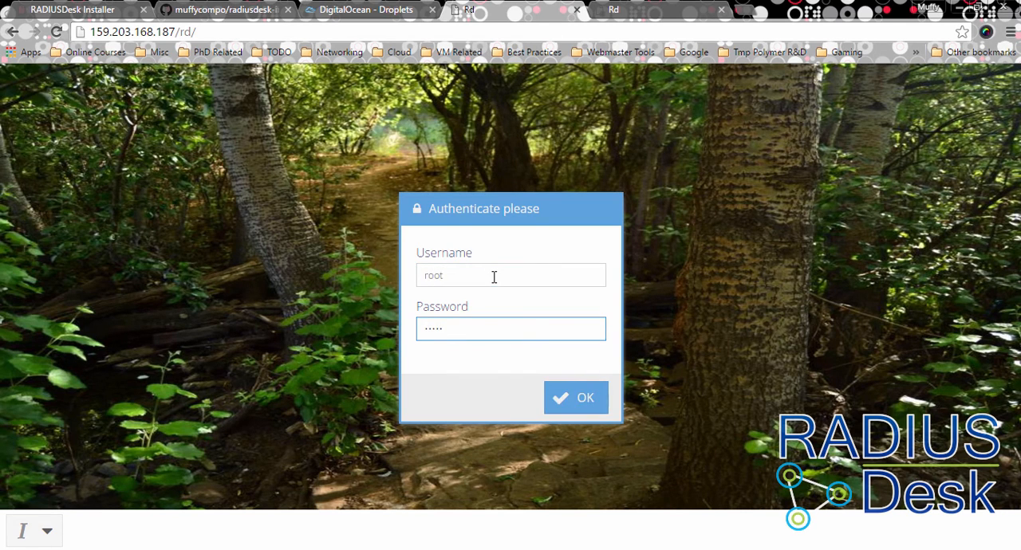
pyautogui.click(581, 398)
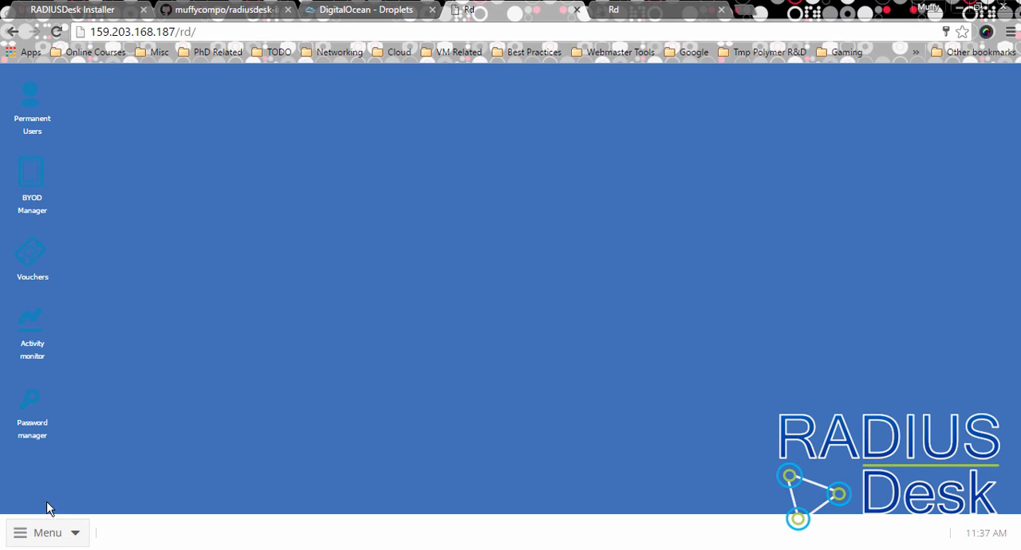
pyautogui.click(48, 533)
pyautogui.moveTo(79, 281)
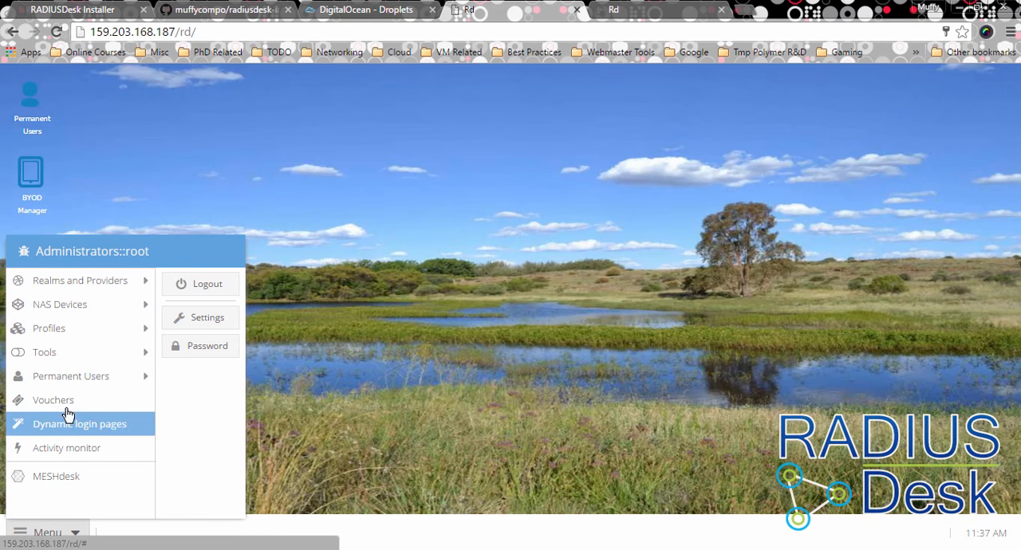
pyautogui.moveTo(45, 352)
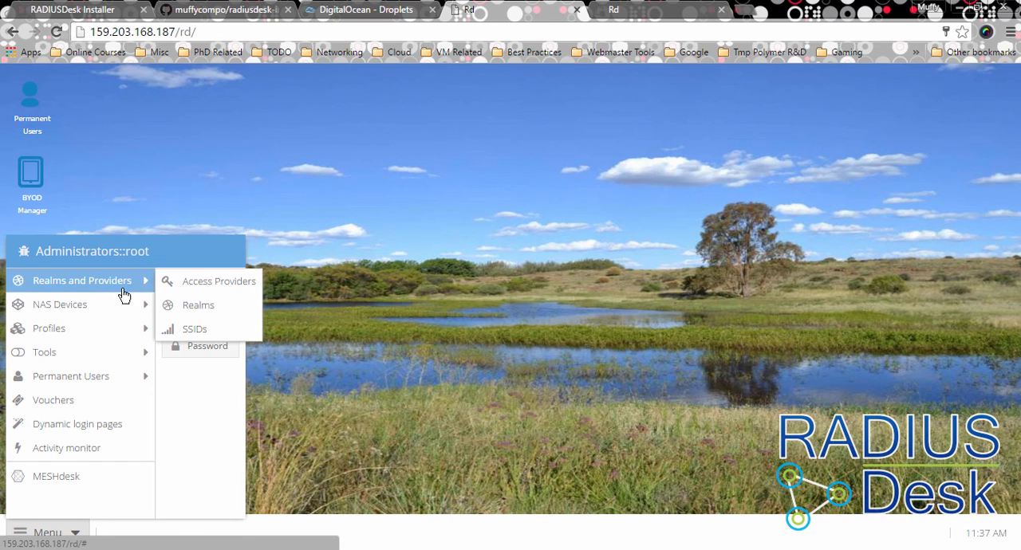
pyautogui.moveTo(80, 351)
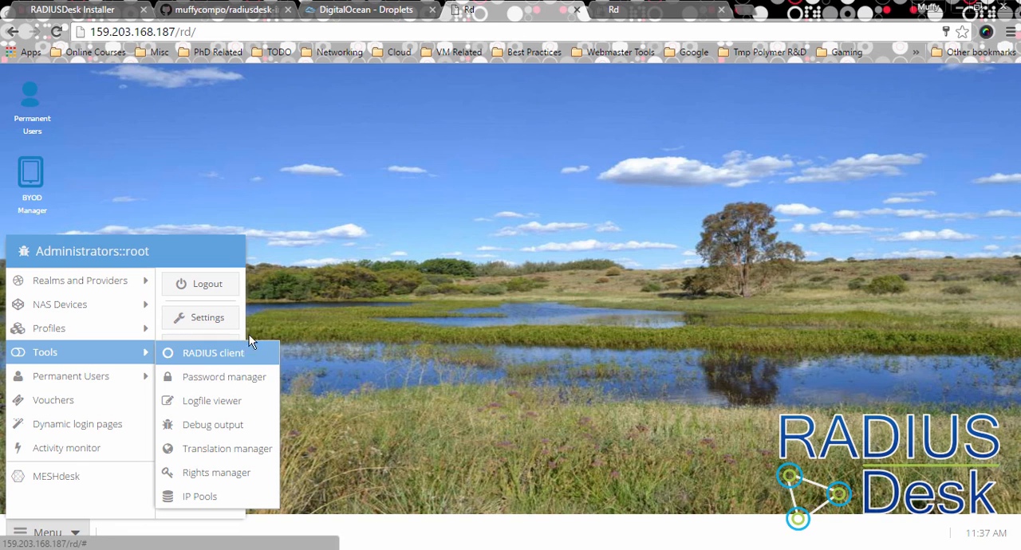
# - Authenticate as root on the 45.55.153.207 RADIUSDesk page and dismiss Chrome's save-password offer
pyautogui.click(319, 271)
pyautogui.click(662, 10)
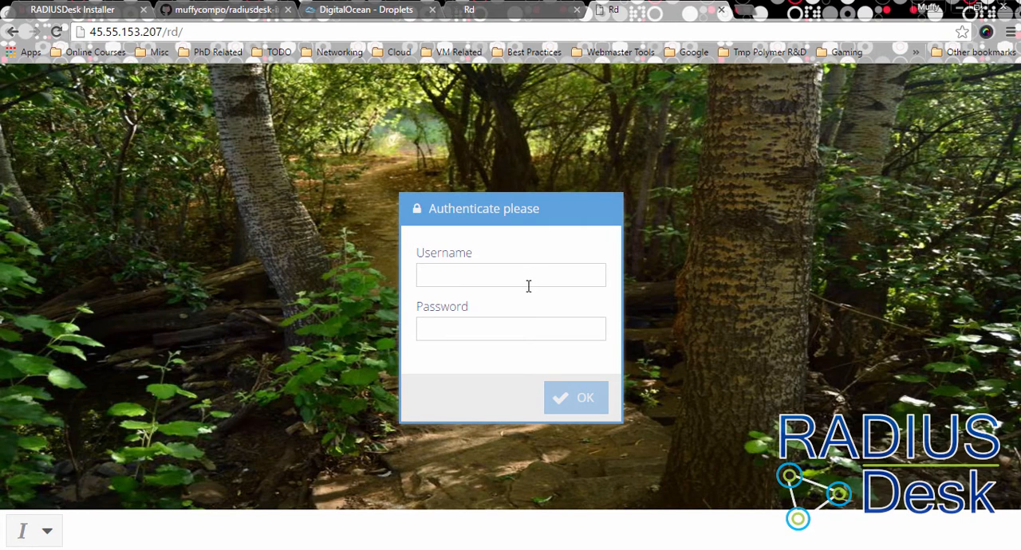
pyautogui.click(530, 275)
pyautogui.press('Tab')
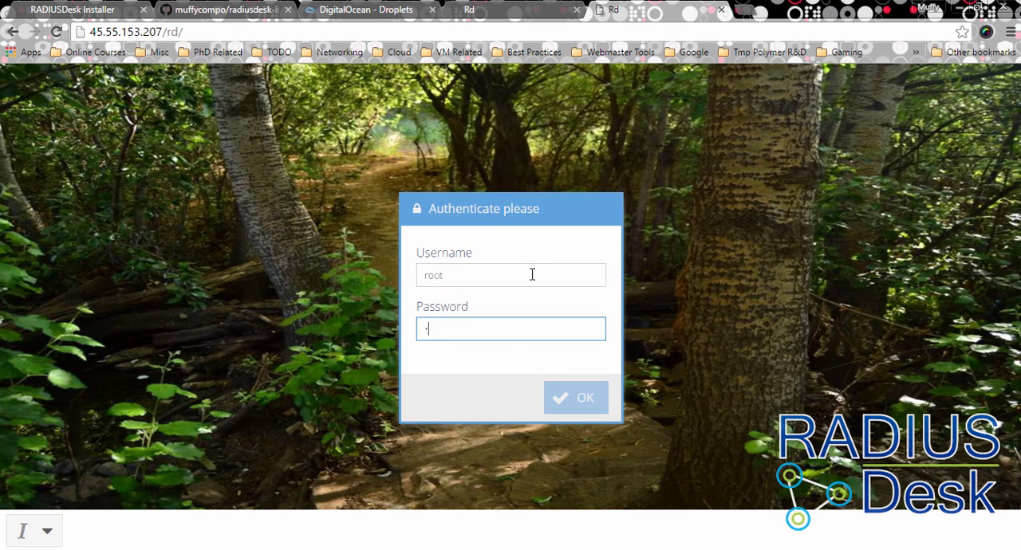
pyautogui.click(582, 398)
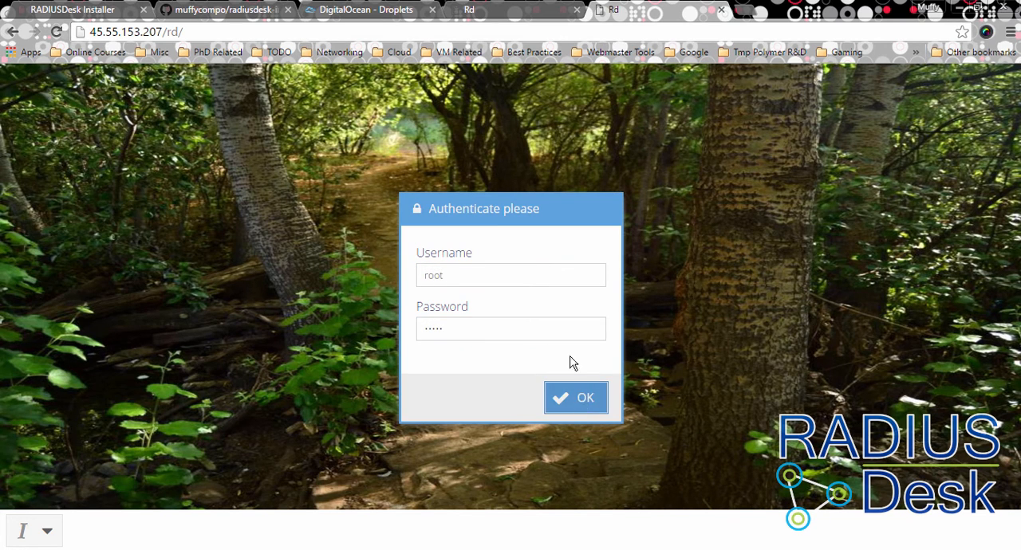
pyautogui.click(704, 211)
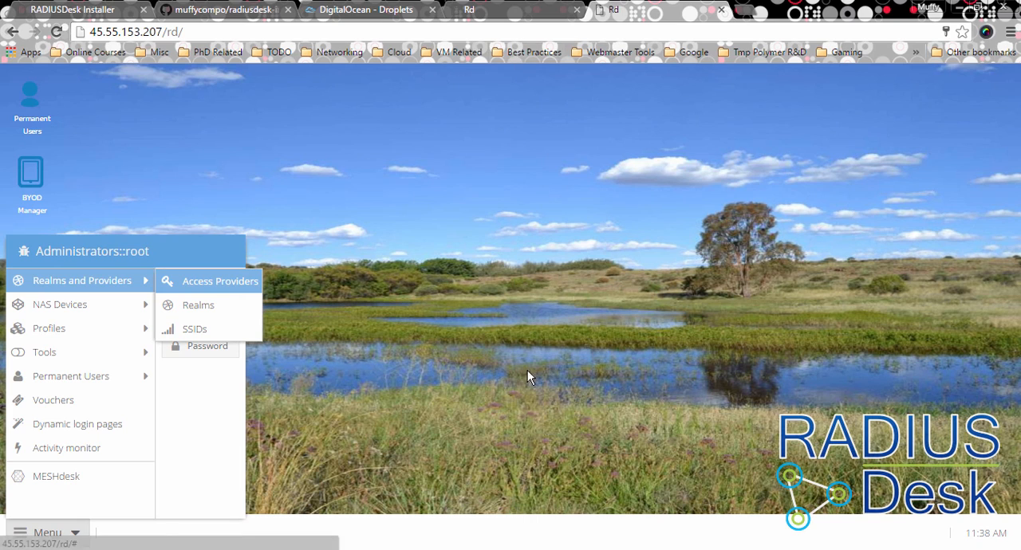
# - Back in the terminal, quit the installer with q and list the radiusdesk-installer directory
pyautogui.hotkey('alt', 'Tab')
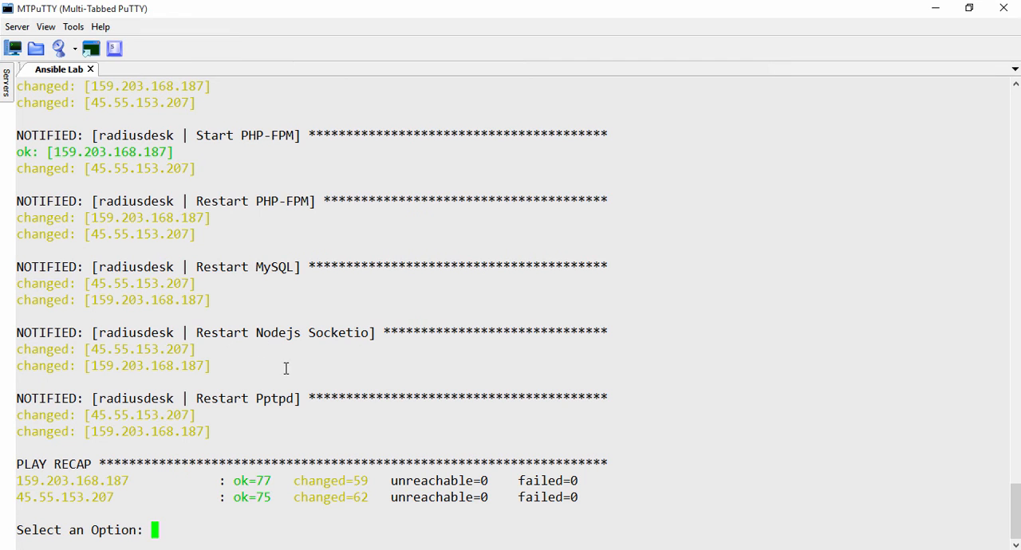
pyautogui.write('q')
pyautogui.press('Return')
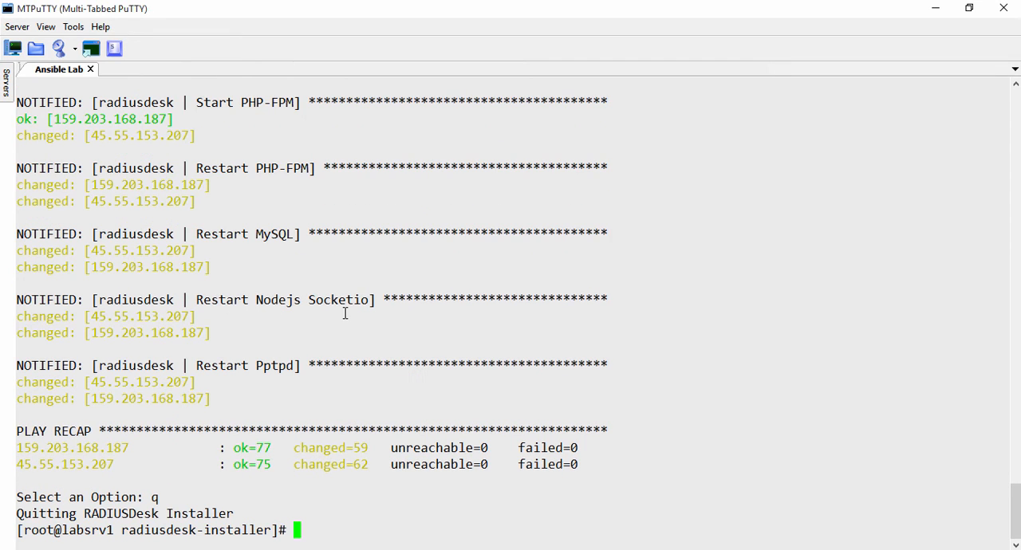
pyautogui.write('ls')
pyautogui.press('Return')
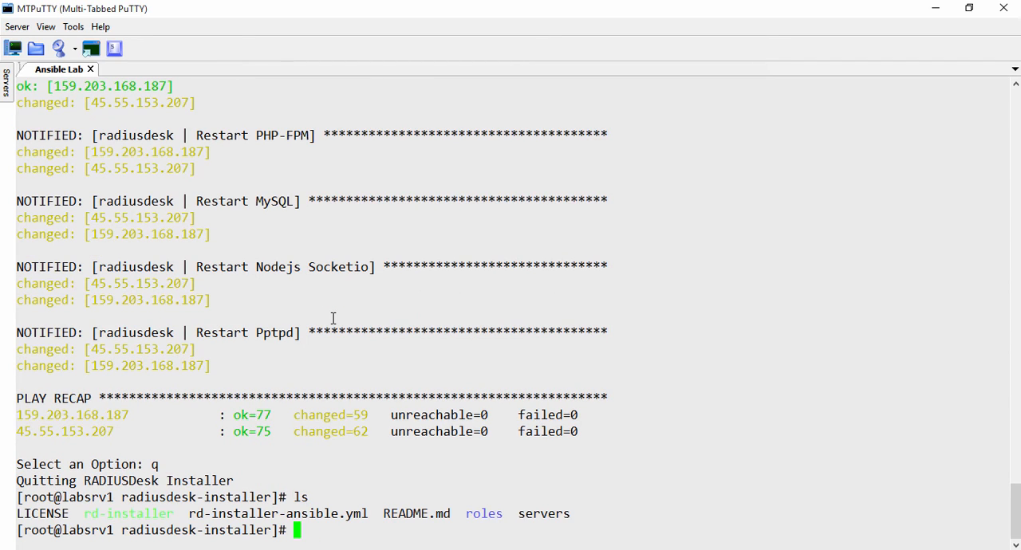
pyautogui.write('nano ro')
# - Build the nano roles/radiusdesk/vars/ command with tab completion and list its variables files
pyautogui.press('Tab')
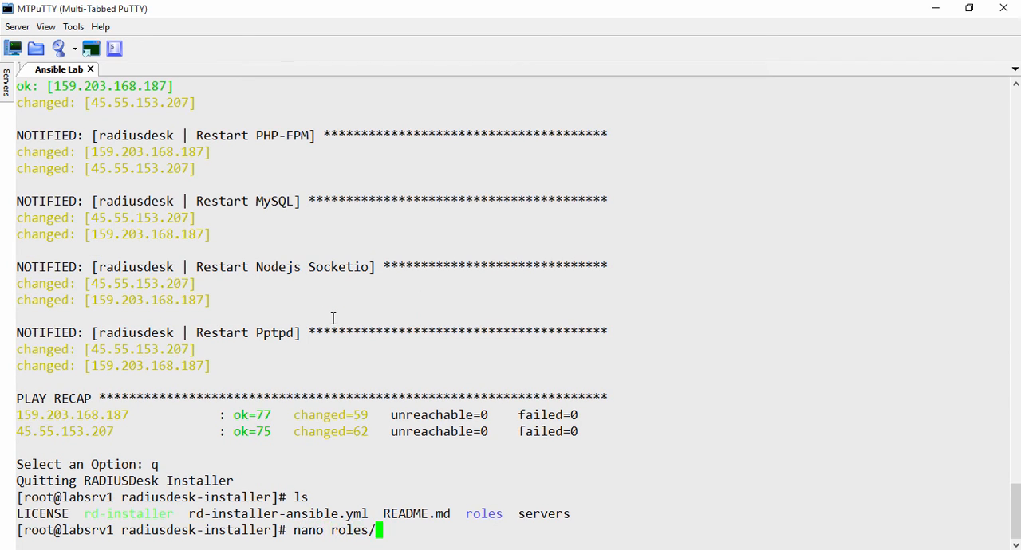
pyautogui.write('ra')
pyautogui.press('Tab')
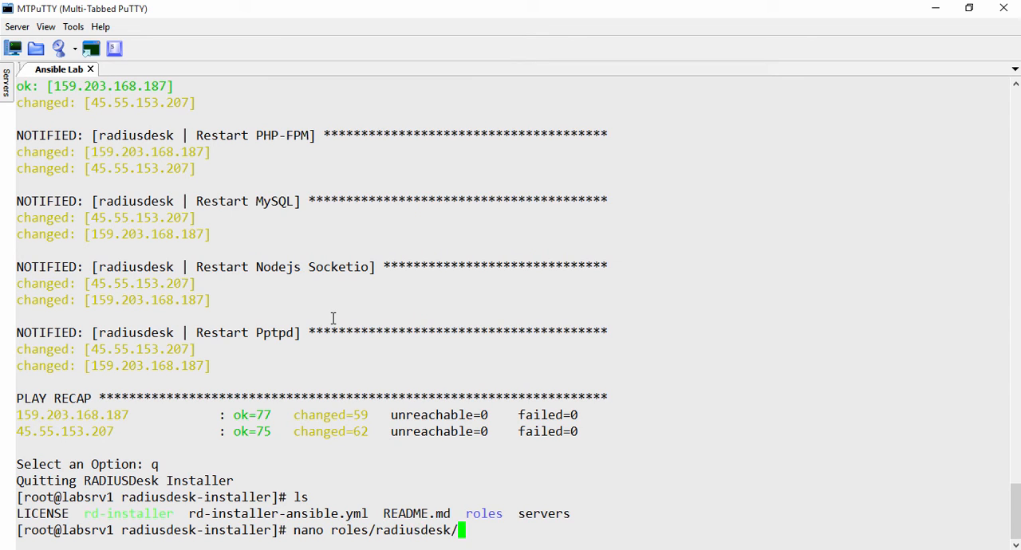
pyautogui.press('Tab')
pyautogui.press('Tab')
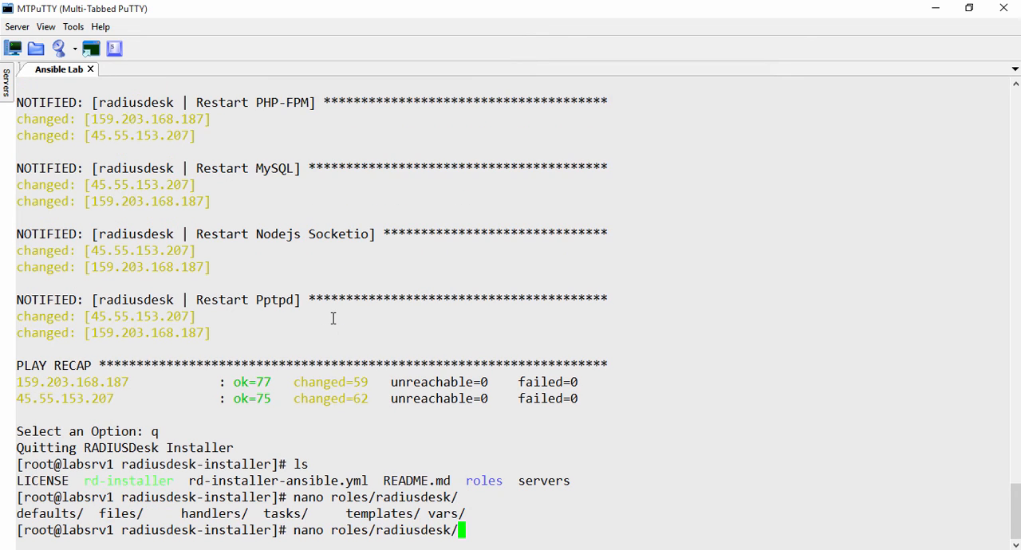
pyautogui.write('v')
pyautogui.press('Tab')
pyautogui.moveTo(330, 530); pyautogui.dragTo(494, 530)
pyautogui.click(478, 528)
pyautogui.press('Tab')
pyautogui.press('Tab')
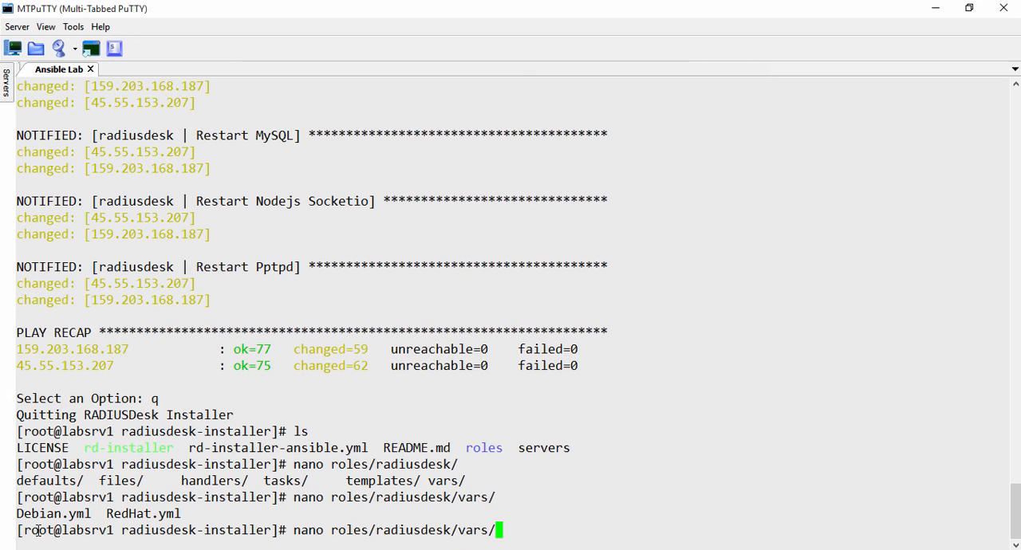
# - Point out Debian.yml and RedHat.yml, then paste RedHat.yml onto the nano command
pyautogui.moveTo(16, 513); pyautogui.dragTo(90, 514)
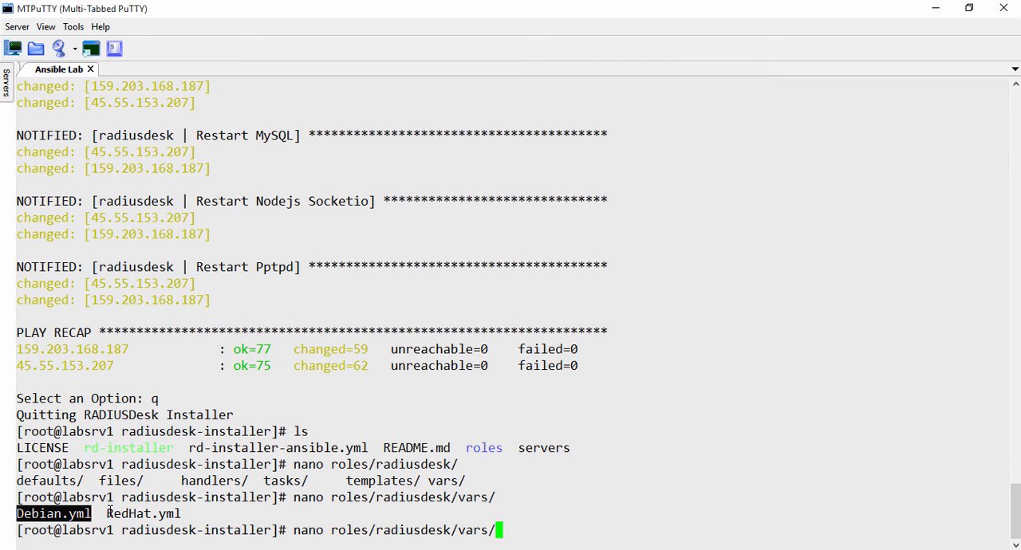
pyautogui.moveTo(107, 513); pyautogui.dragTo(180, 514)
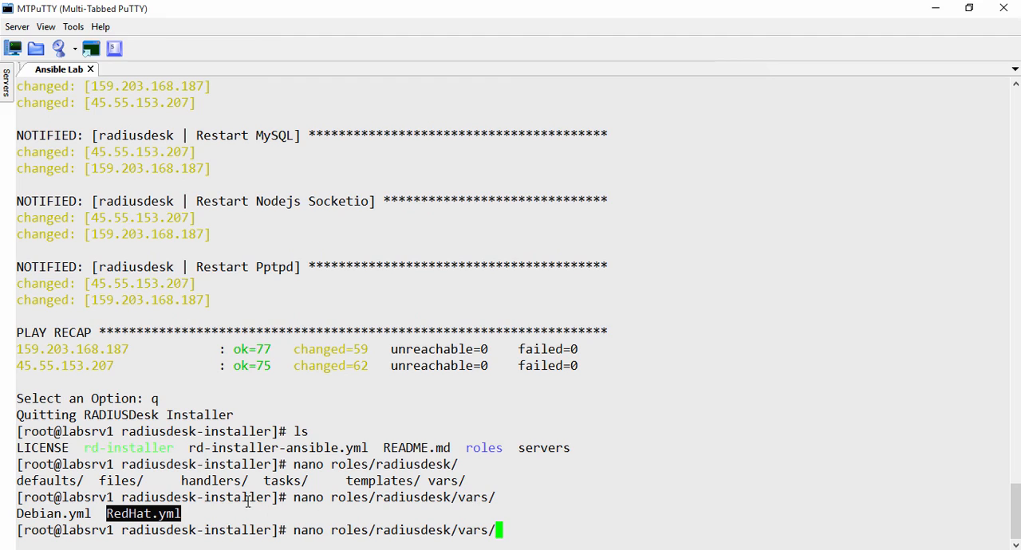
pyautogui.click(163, 459)
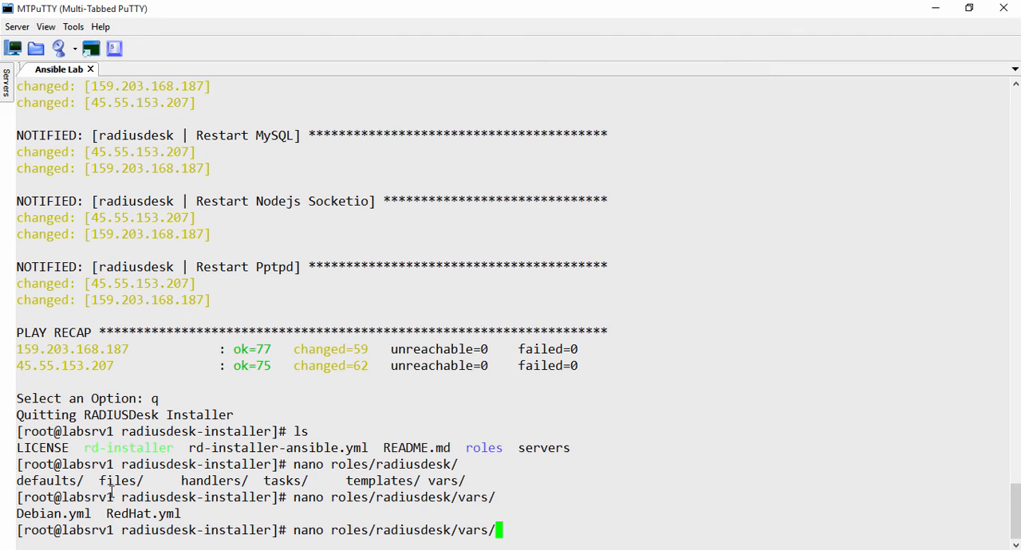
pyautogui.doubleClick(144, 513)
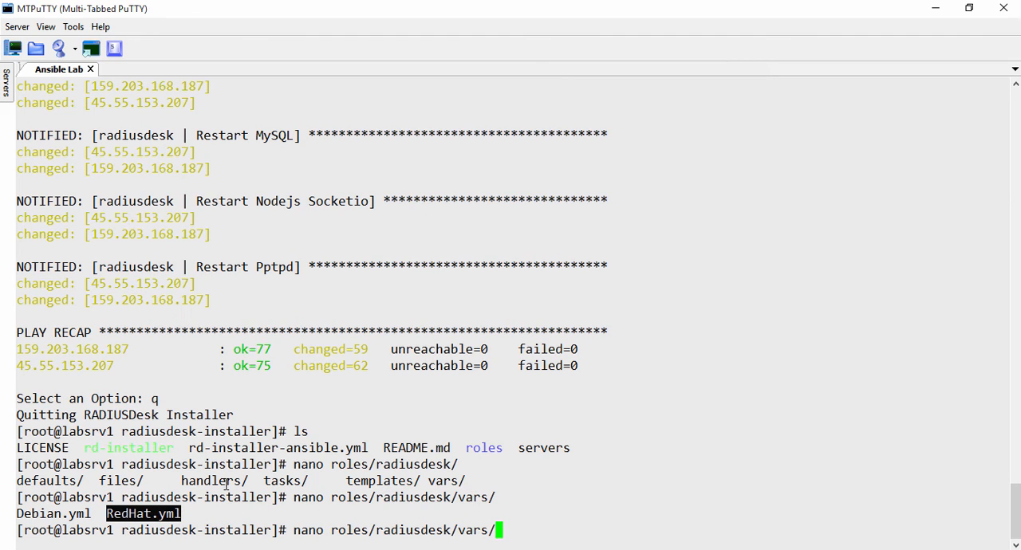
pyautogui.rightClick(448, 534)
# - Open RedHat.yml in nano and move down through the package list, Apache and PHP-FPM settings
pyautogui.press('Return')
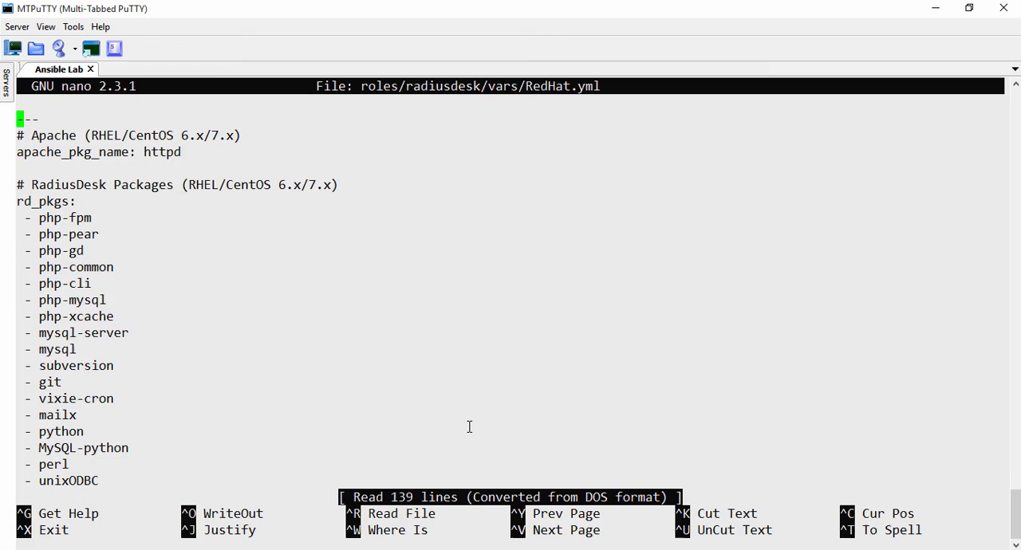
pyautogui.press('Down')
pyautogui.press('Down')
pyautogui.press('Down')
pyautogui.press('Down')
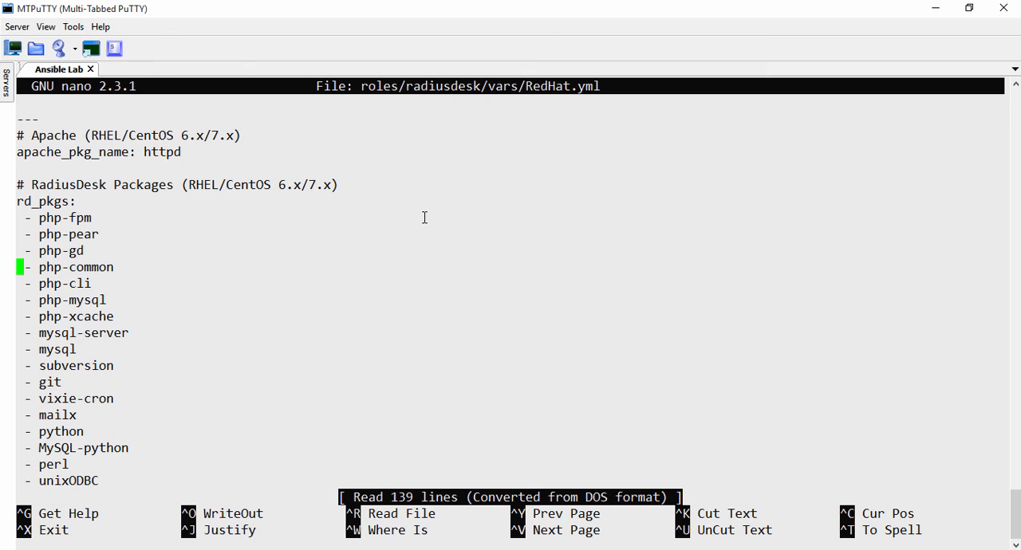
pyautogui.press('Down')
pyautogui.press('Down')
pyautogui.press('Down')
pyautogui.press('Down')
pyautogui.press('Down')
pyautogui.press('Down')
pyautogui.press('Up')
pyautogui.press('Up')
pyautogui.press('Up')
pyautogui.press('Up')
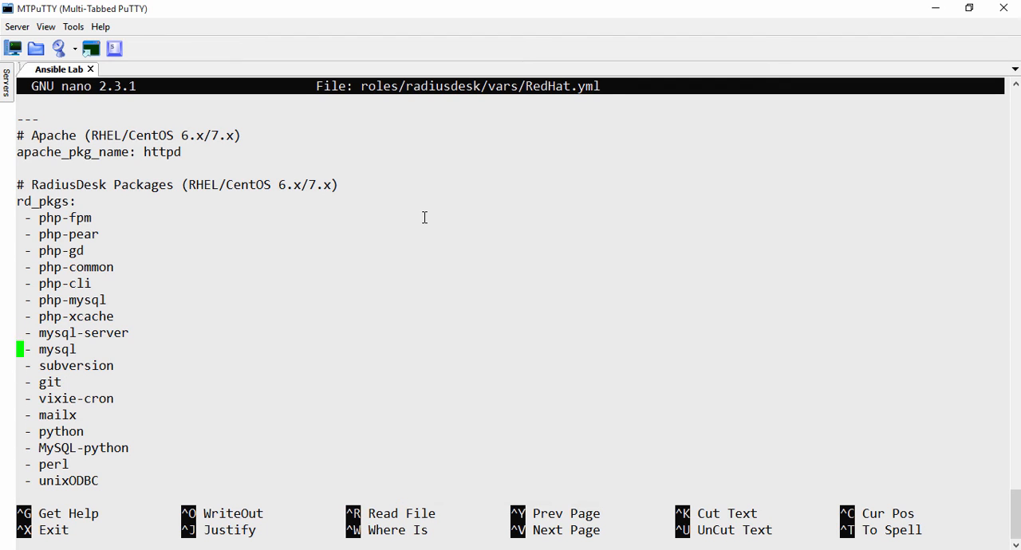
pyautogui.press('Up')
pyautogui.press('Up')
pyautogui.press('Up')
pyautogui.press('Down')
pyautogui.press('Down')
pyautogui.press('Down')
pyautogui.press('Down')
pyautogui.press('Down')
pyautogui.press('Down')
pyautogui.press('Down')
pyautogui.press('Down')
pyautogui.press('Down')
pyautogui.press('Down')
pyautogui.press('Down')
pyautogui.press('Down')
pyautogui.press('Down')
pyautogui.press('Down')
pyautogui.press('Down')
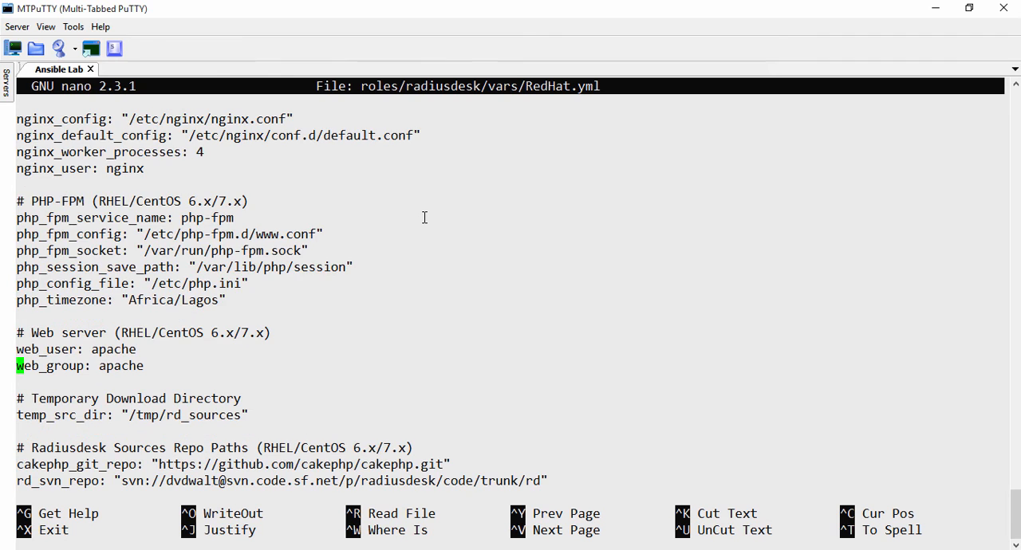
# - Continue down past the Nginx and Freeradius settings to the enable_coovachilli_support flag
pyautogui.press('Up')
pyautogui.press('Up')
pyautogui.press('Up')
pyautogui.press('Up')
pyautogui.press('Up')
pyautogui.press('Up')
pyautogui.press('Up')
pyautogui.press('Down')
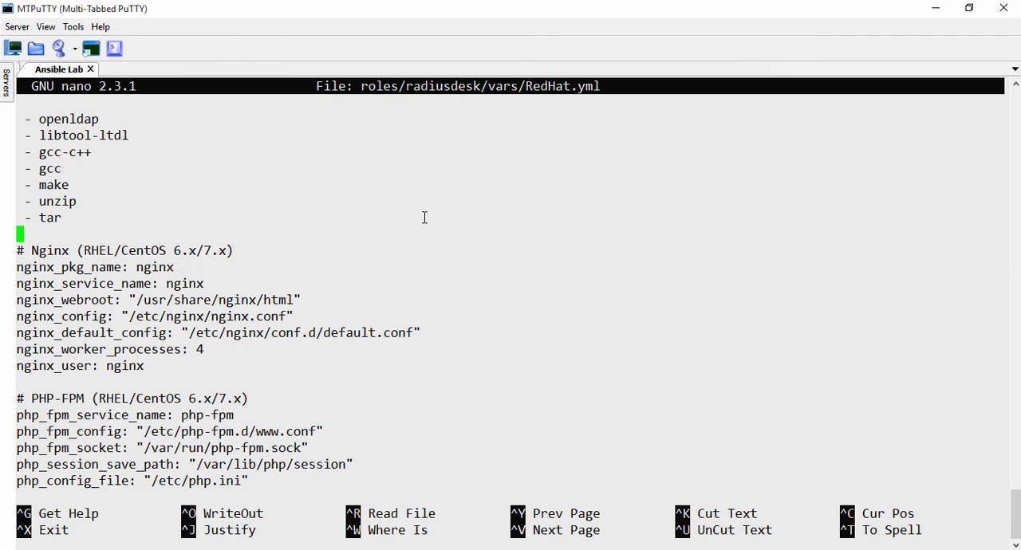
pyautogui.press('Down')
pyautogui.press('Down')
pyautogui.press('Down')
pyautogui.press('Down')
pyautogui.press('Down')
pyautogui.press('Down')
pyautogui.press('Down')
pyautogui.press('Down')
pyautogui.press('Down')
pyautogui.press('Down')
pyautogui.press('Down')
pyautogui.press('Down')
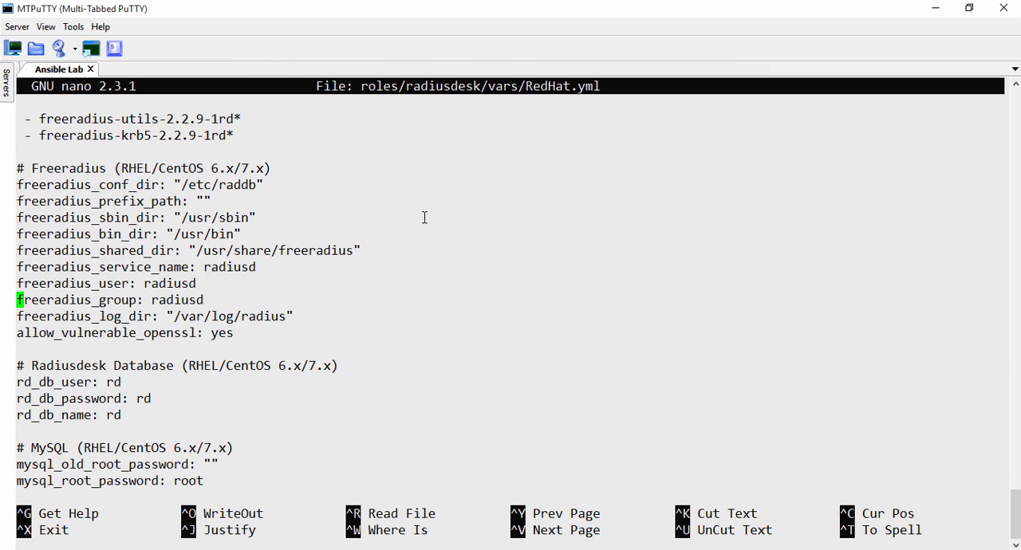
pyautogui.press('Down')
pyautogui.press('Down')
pyautogui.press('Down')
pyautogui.press('Down')
pyautogui.press('Down')
pyautogui.press('Down')
pyautogui.press('Down')
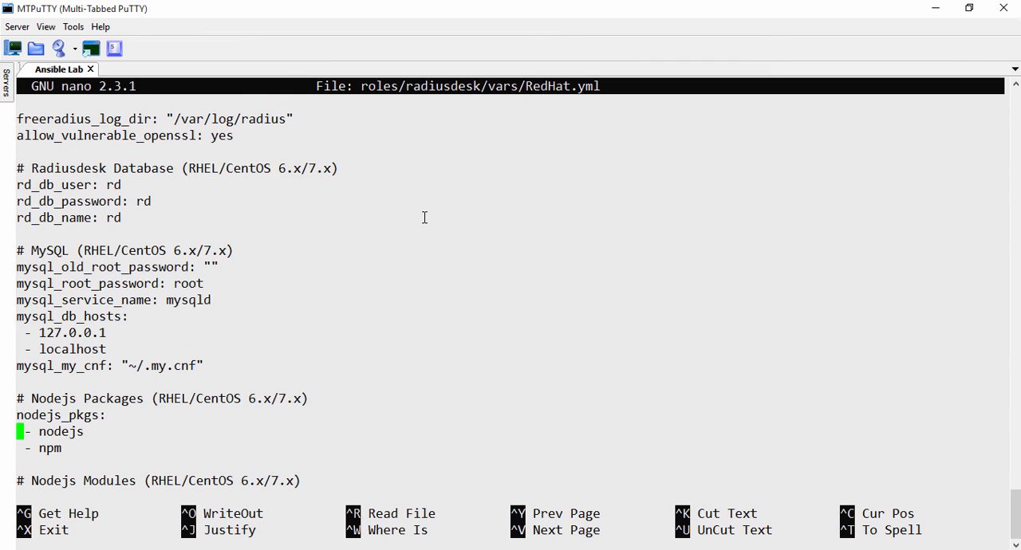
pyautogui.press('Down')
pyautogui.press('Down')
pyautogui.press('Down')
pyautogui.press('Down')
pyautogui.press('Down')
pyautogui.press('Down')
pyautogui.press('Down')
pyautogui.press('Down')
pyautogui.press('Down')
pyautogui.press('Down')
pyautogui.press('Down')
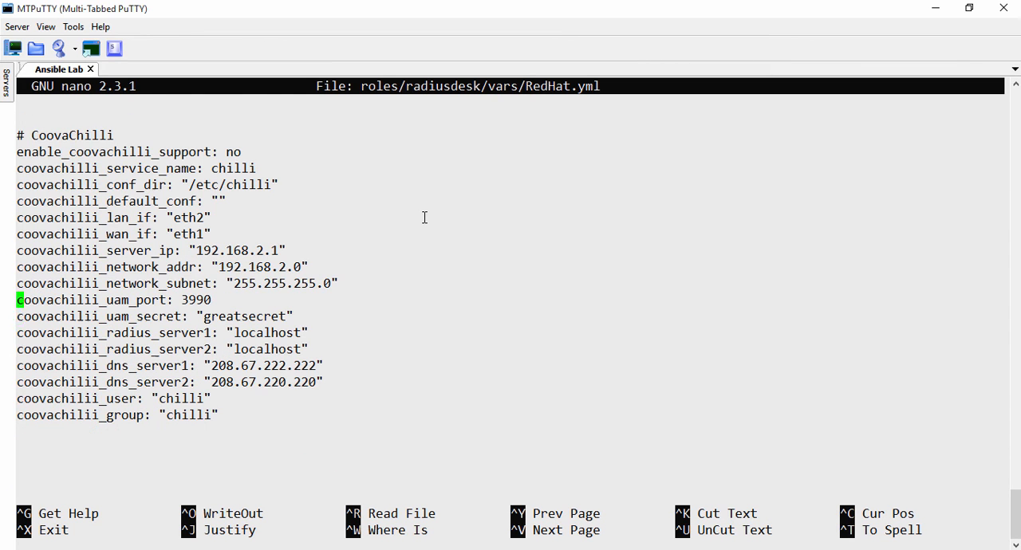
pyautogui.press('Down')
pyautogui.press('Down')
pyautogui.press('Down')
pyautogui.press('Up')
pyautogui.press('Up')
pyautogui.press('Up')
pyautogui.press('Up')
pyautogui.press('Up')
pyautogui.press('Up')
pyautogui.press('Up')
pyautogui.press('Up')
# - Highlight CoovaChilli support set to no and the LAN eth2 / WAN eth1 interface values
pyautogui.moveTo(18, 152); pyautogui.dragTo(212, 152)
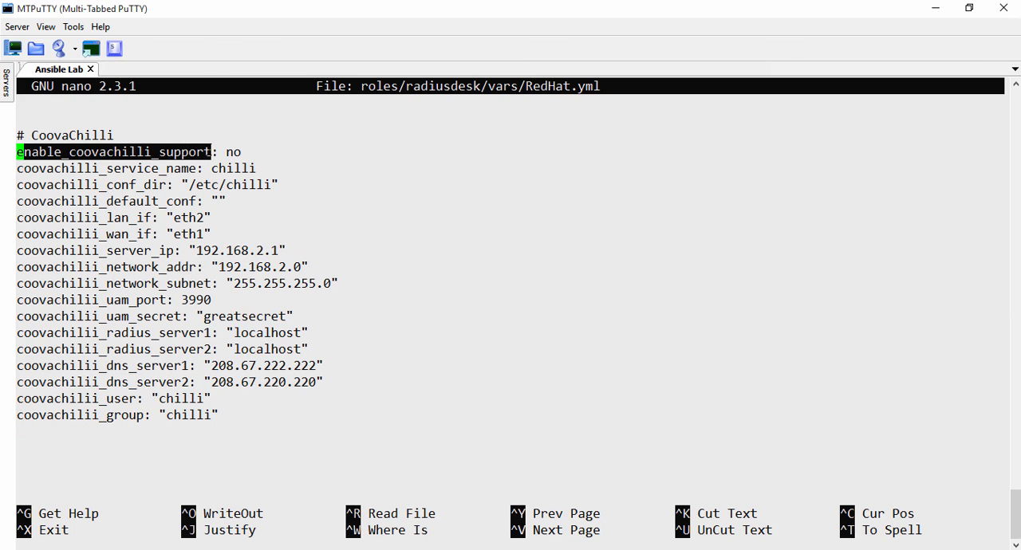
pyautogui.click(236, 150)
pyautogui.doubleClick(234, 152)
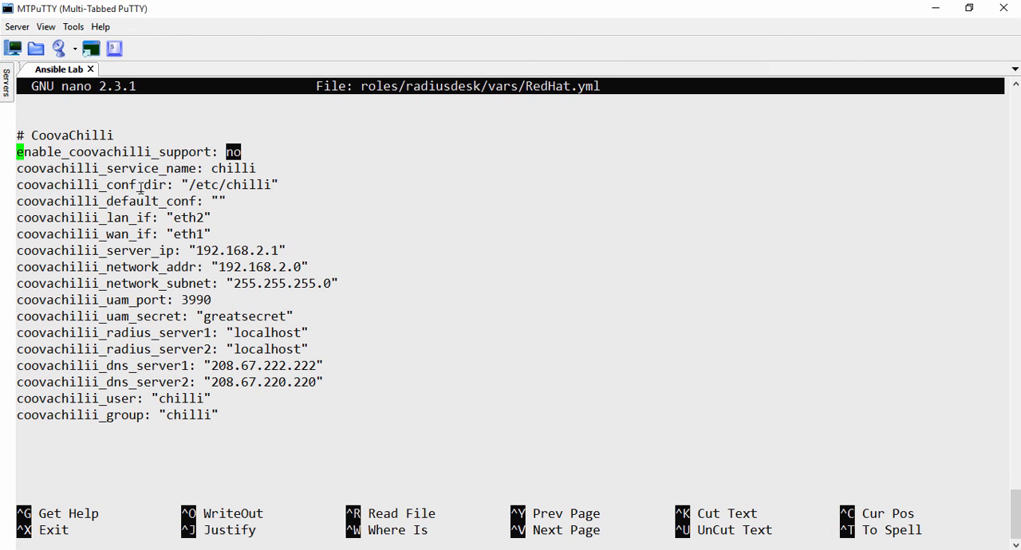
pyautogui.doubleClick(185, 217)
pyautogui.doubleClick(188, 233)
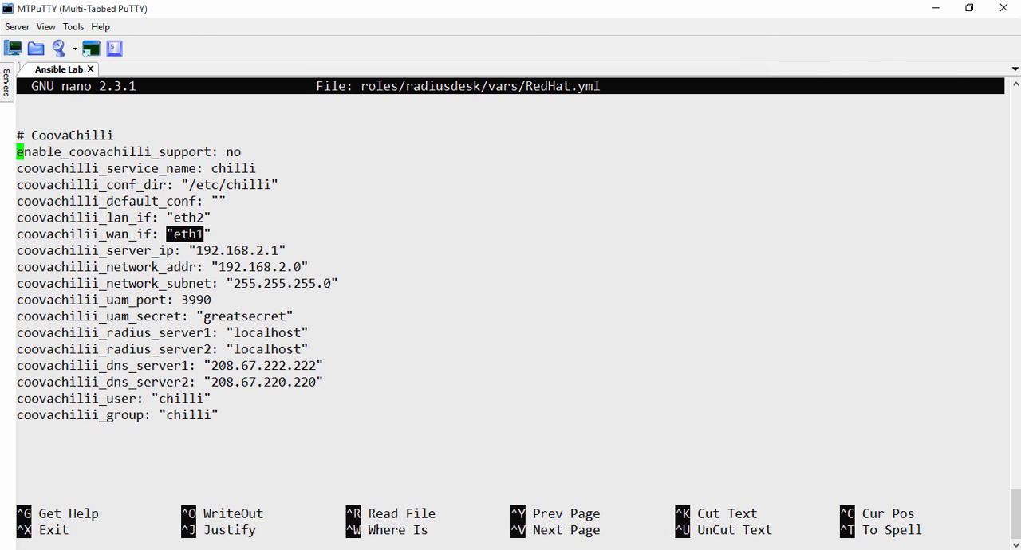
pyautogui.click(186, 217)
pyautogui.doubleClick(189, 217)
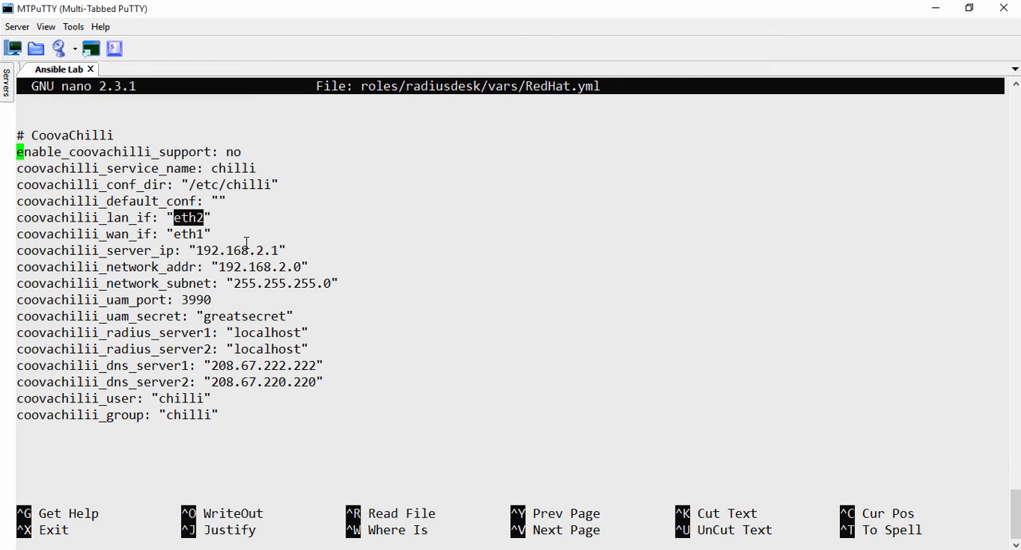
# - Highlight the server IP 192.168.2.1 and network 192.168.2.0, then the support setting name again
pyautogui.moveTo(197, 250); pyautogui.dragTo(280, 250)
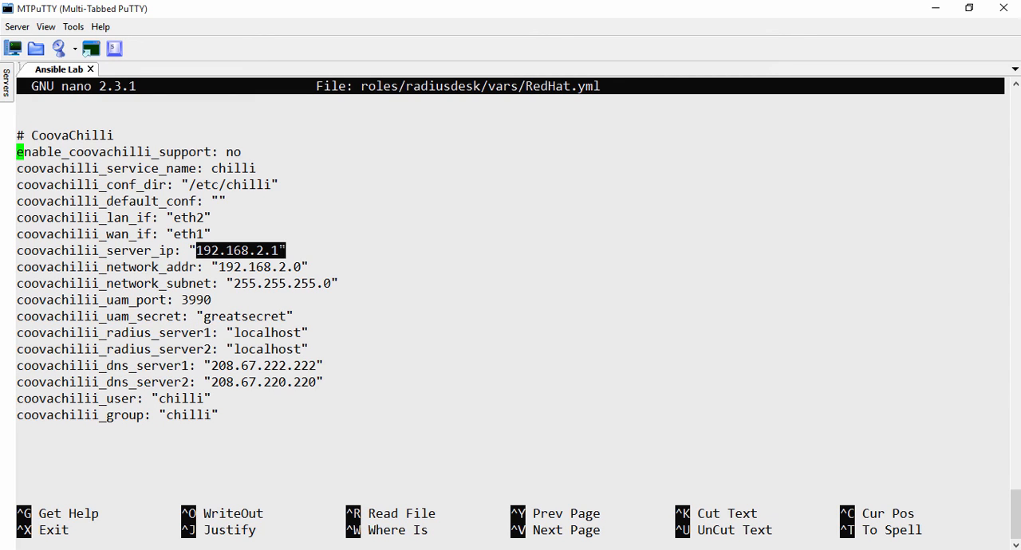
pyautogui.moveTo(219, 267); pyautogui.dragTo(301, 267)
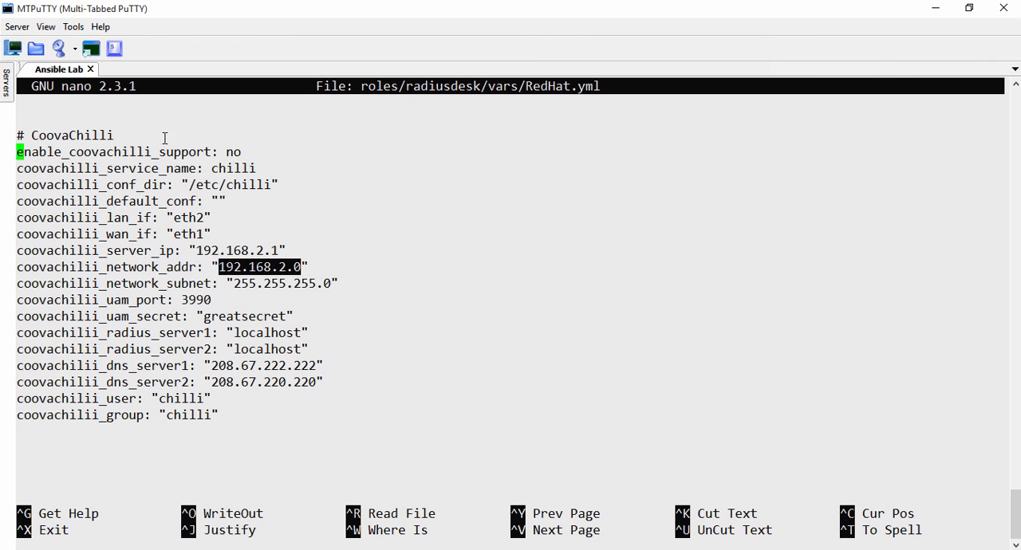
pyautogui.click(20, 150)
pyautogui.moveTo(20, 150); pyautogui.dragTo(182, 152)
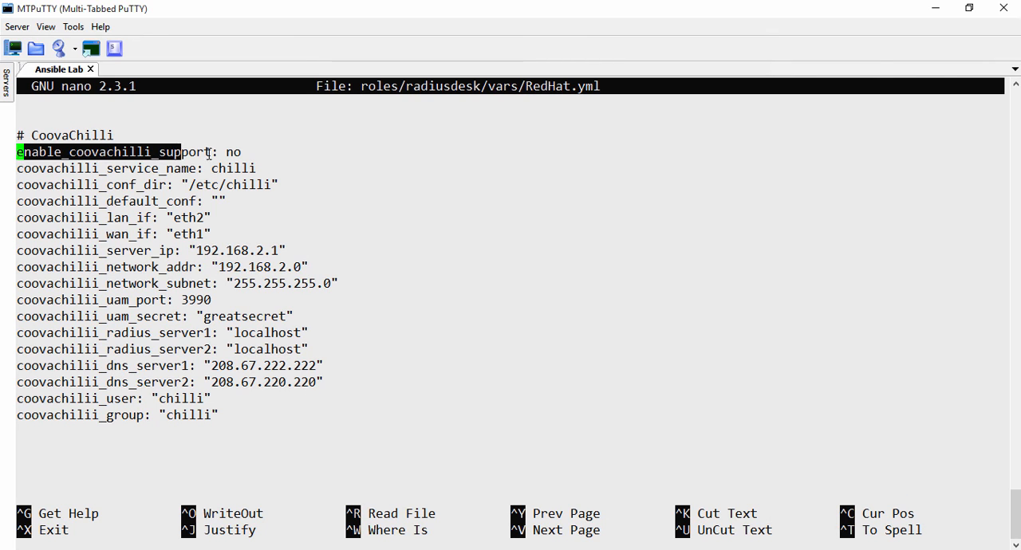
# - Page back up in RedHat.yml and highlight the # PPTPD section heading
pyautogui.click(268, 169)
pyautogui.press('pageup')
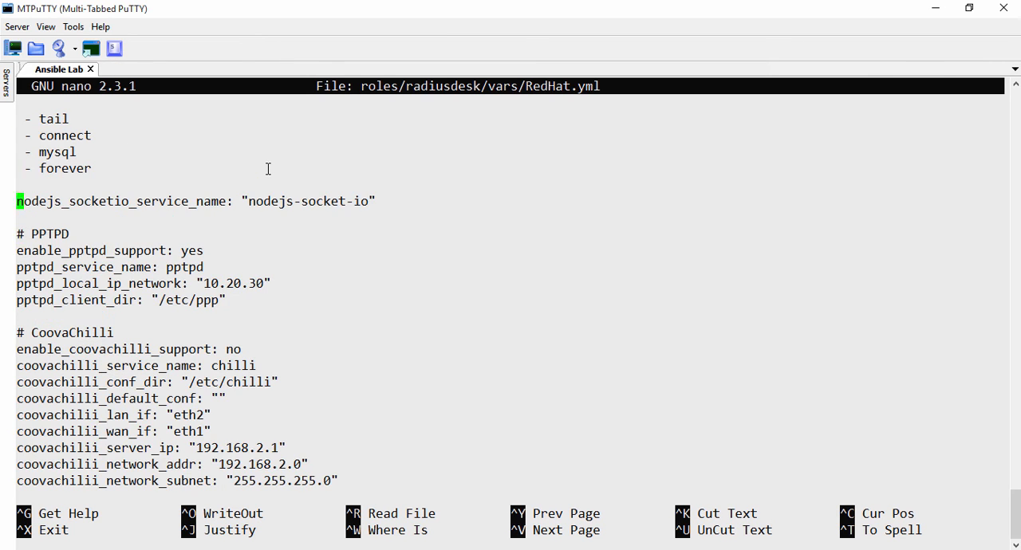
pyautogui.press('pageup')
pyautogui.press('Down')
pyautogui.press('Down')
pyautogui.press('Down')
pyautogui.press('Down')
pyautogui.press('Down')
pyautogui.press('Down')
pyautogui.press('Down')
pyautogui.moveTo(32, 234)
pyautogui.mouseDown()
pyautogui.moveTo(997, 235)
pyautogui.moveTo(68, 233)
pyautogui.mouseUp()
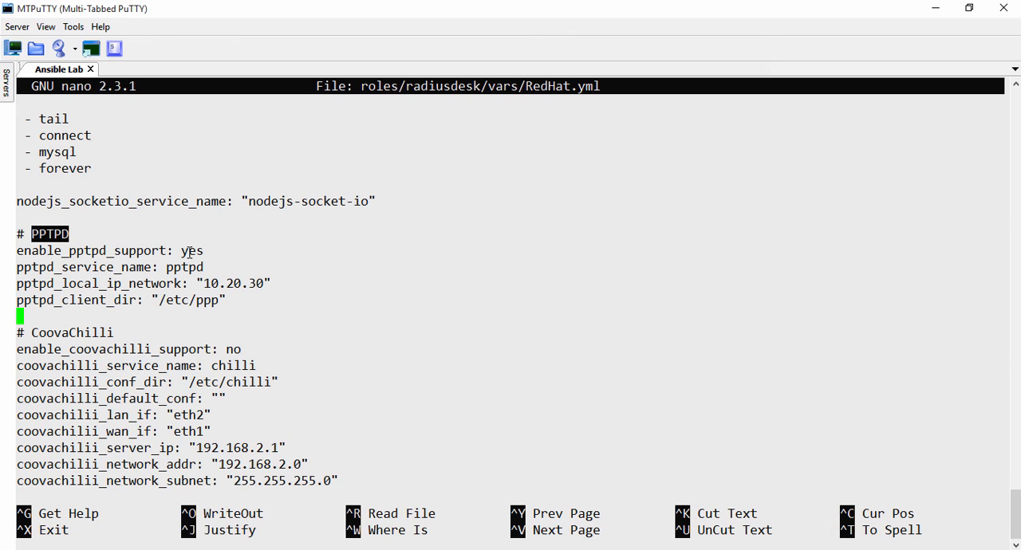
pyautogui.press('Up')
pyautogui.press('Up')
pyautogui.press('Up')
pyautogui.press('Up')
pyautogui.press('Up')
pyautogui.press('Up')
pyautogui.press('Up')
pyautogui.press('Up')
pyautogui.press('Up')
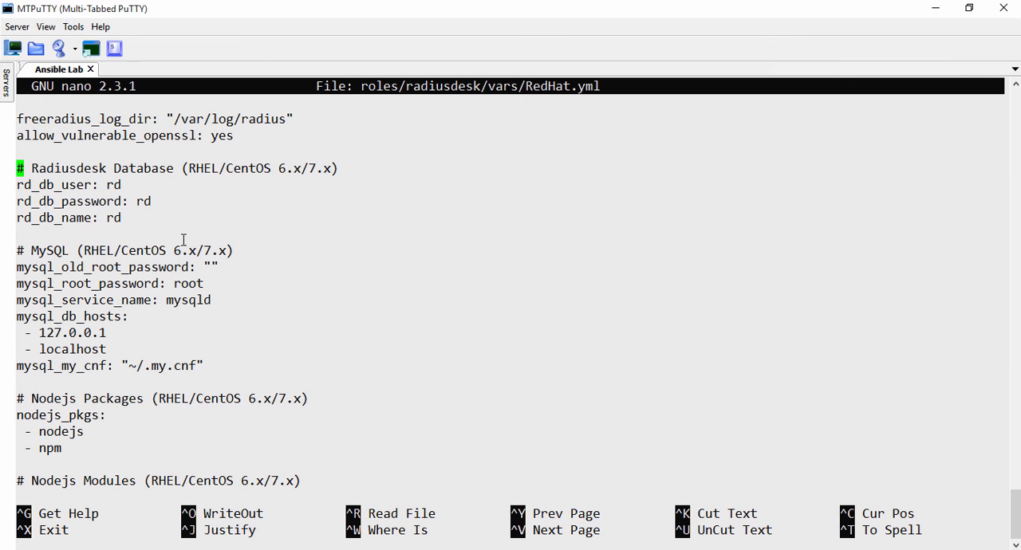
pyautogui.press('Down')
pyautogui.press('Down')
pyautogui.press('Down')
pyautogui.press('Down')
pyautogui.press('Down')
pyautogui.press('Down')
pyautogui.press('Down')
pyautogui.moveTo(173, 284); pyautogui.dragTo(204, 284)
pyautogui.click(183, 284)
# - Continue up toward the top of the RedHat.yml file
pyautogui.press('Up')
pyautogui.press('Up')
pyautogui.press('Up')
pyautogui.press('Up')
pyautogui.press('Up')
pyautogui.press('Up')
pyautogui.press('Up')
pyautogui.press('Up')
pyautogui.press('Up')
pyautogui.press('Up')
pyautogui.press('Up')
pyautogui.press('Up')
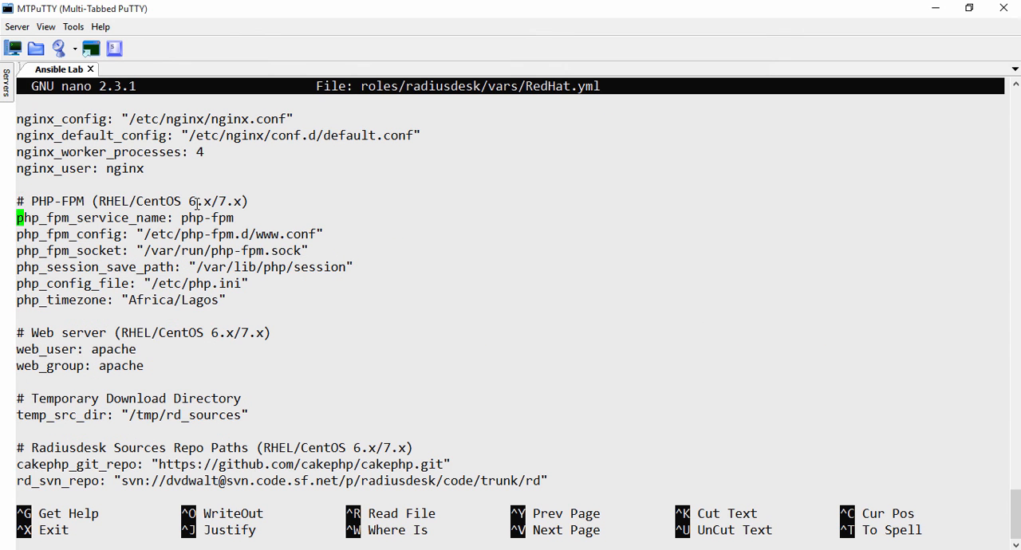
pyautogui.press('Up')
pyautogui.press('Up')
pyautogui.press('Up')
pyautogui.press('Up')
pyautogui.press('Up')
pyautogui.press('Up')
pyautogui.press('Up')
pyautogui.press('Up')
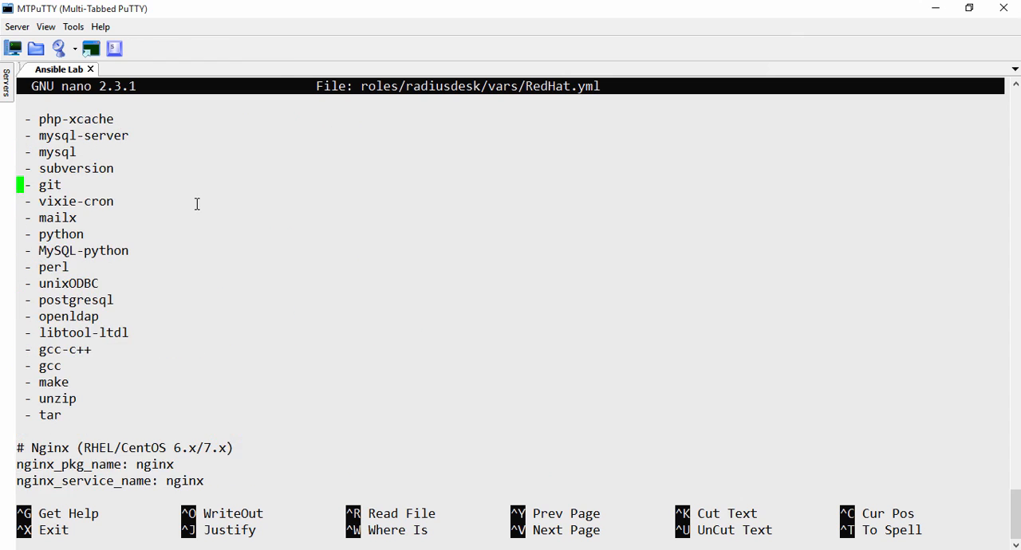
pyautogui.press('Up')
pyautogui.press('Up')
pyautogui.press('Up')
pyautogui.press('Up')
pyautogui.press('Up')
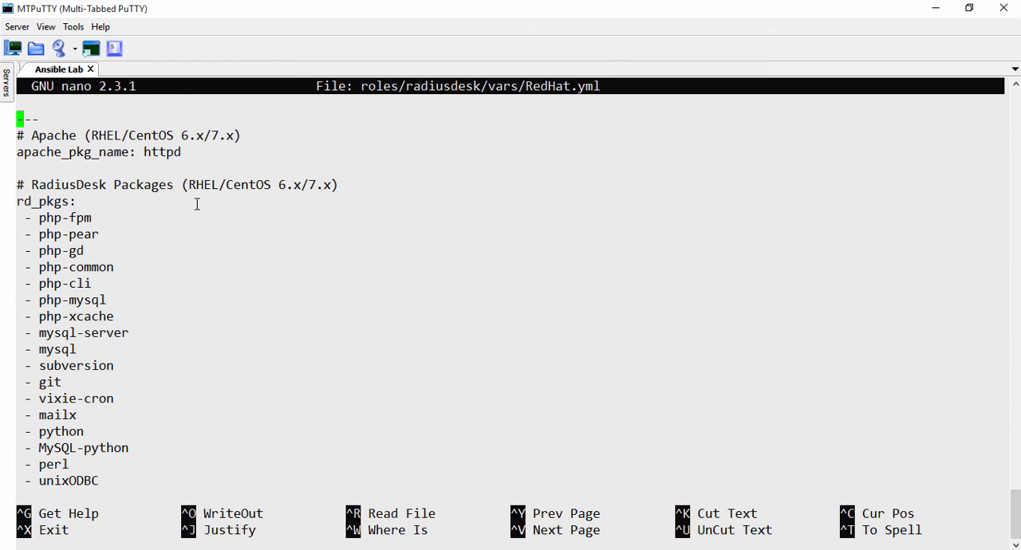
# - Exit nano with Ctrl+X, leaving RedHat.yml unchanged at the radiusdesk-installer prompt
pyautogui.hotkey('ctrl', 'x')
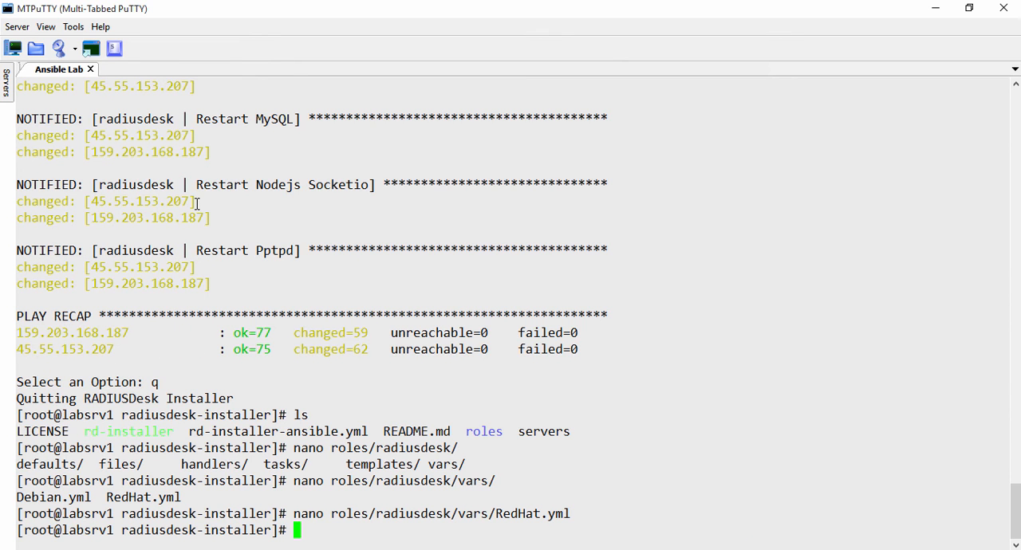